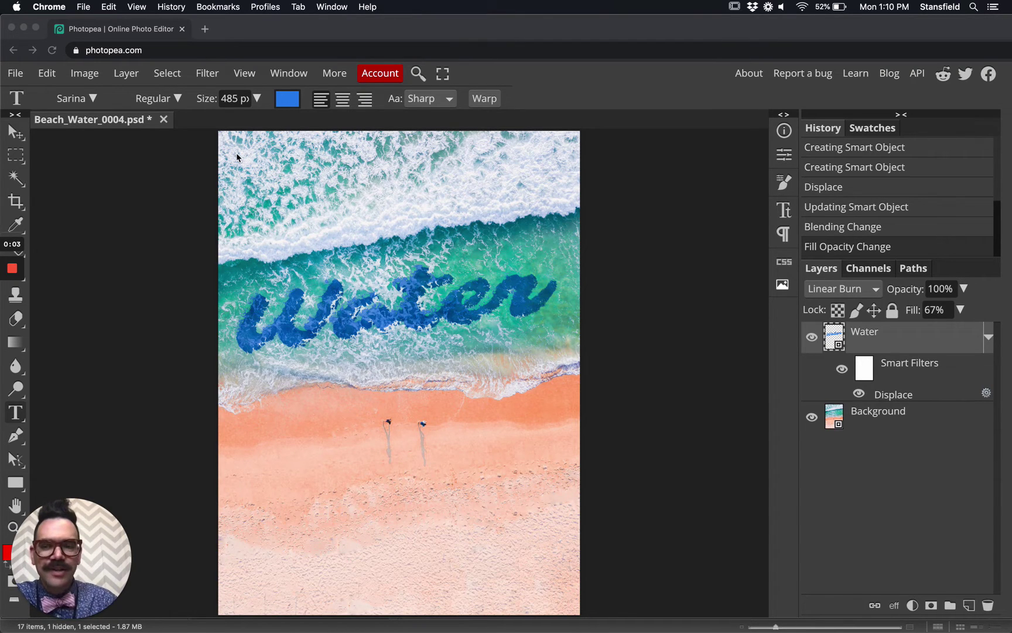
# Step: Search 'passion' in the font list and choose Passion One Bold as the text typeface
pyautogui.click(136, 240)
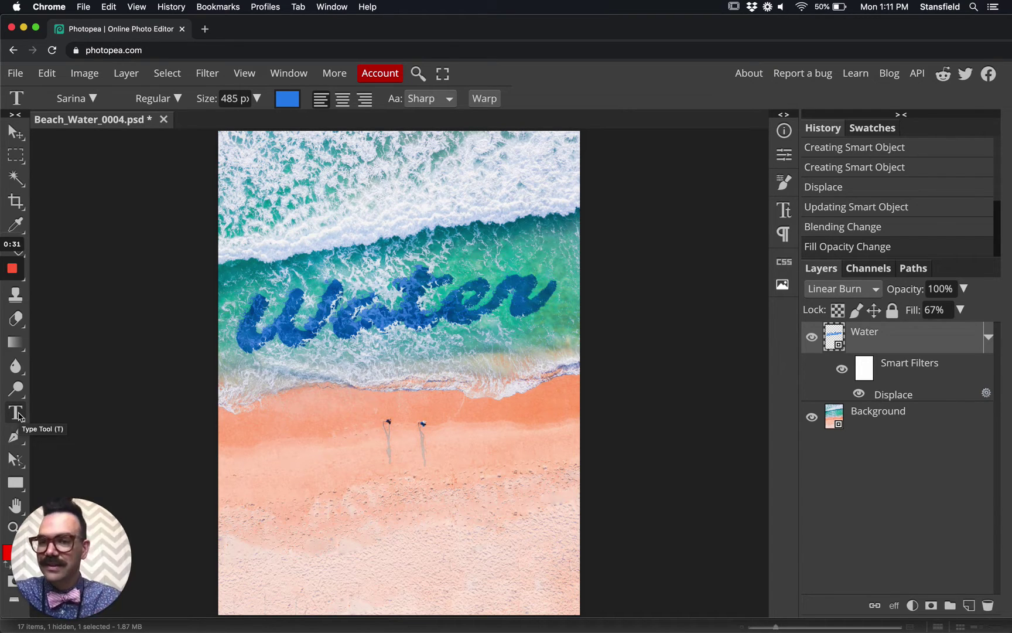
pyautogui.click(93, 99)
pyautogui.doubleClick(124, 216)
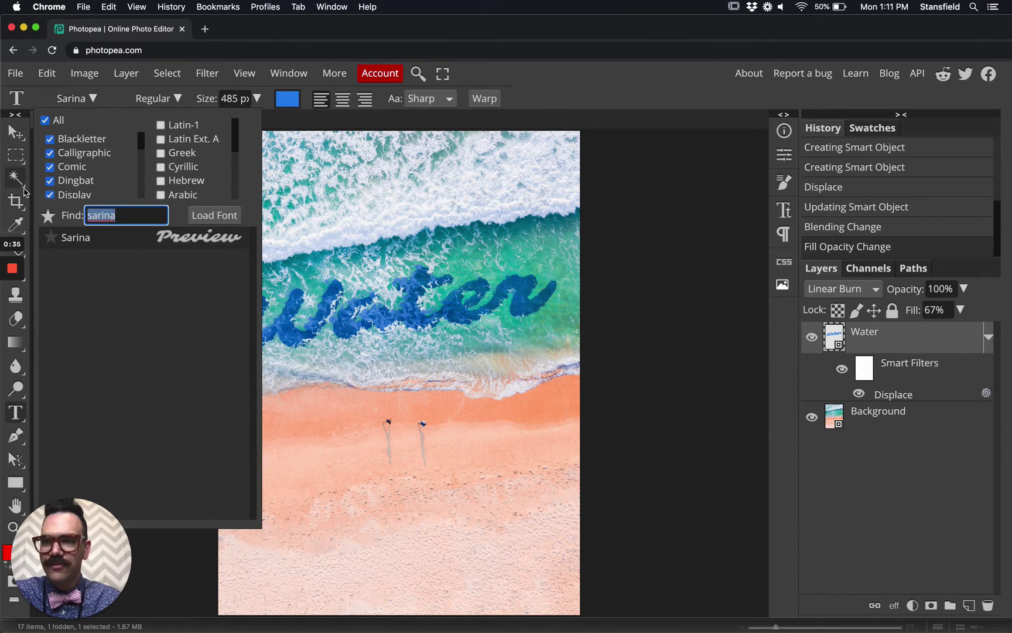
pyautogui.click(17, 322)
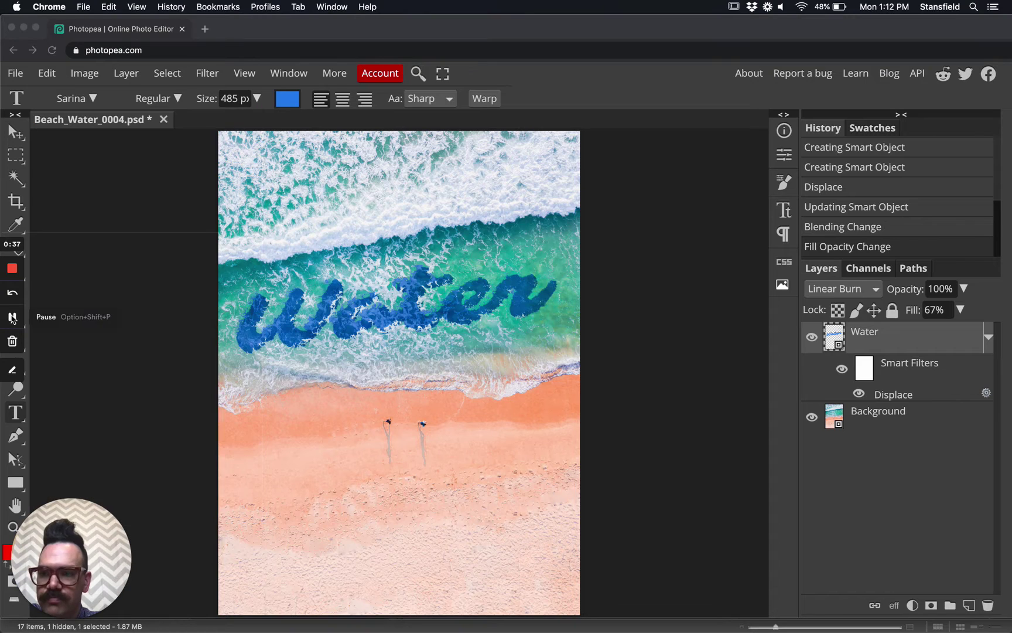
pyautogui.click(94, 98)
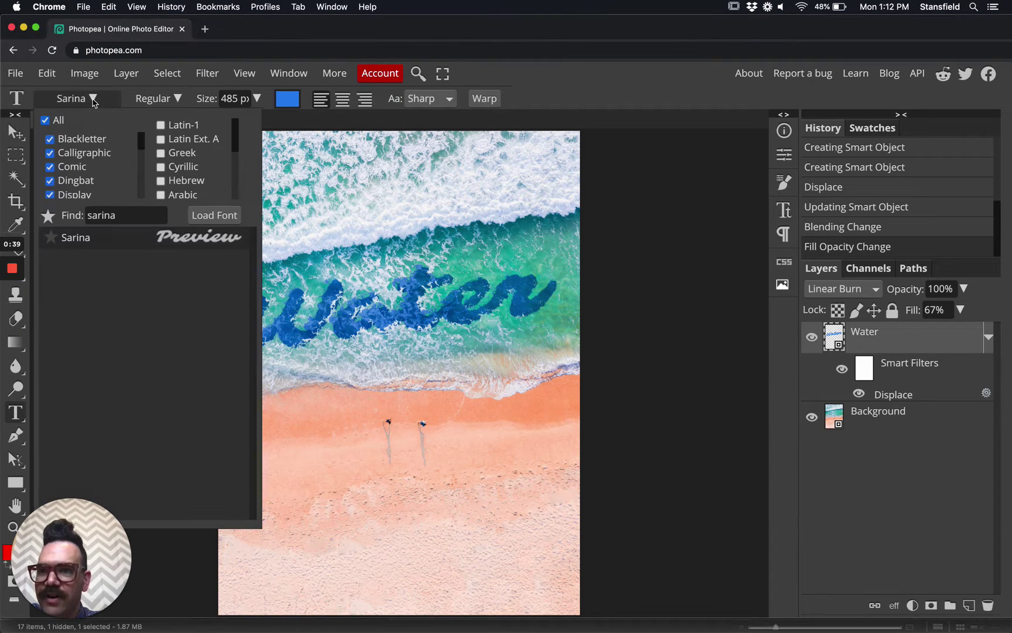
pyautogui.doubleClick(120, 217)
pyautogui.write('passion')
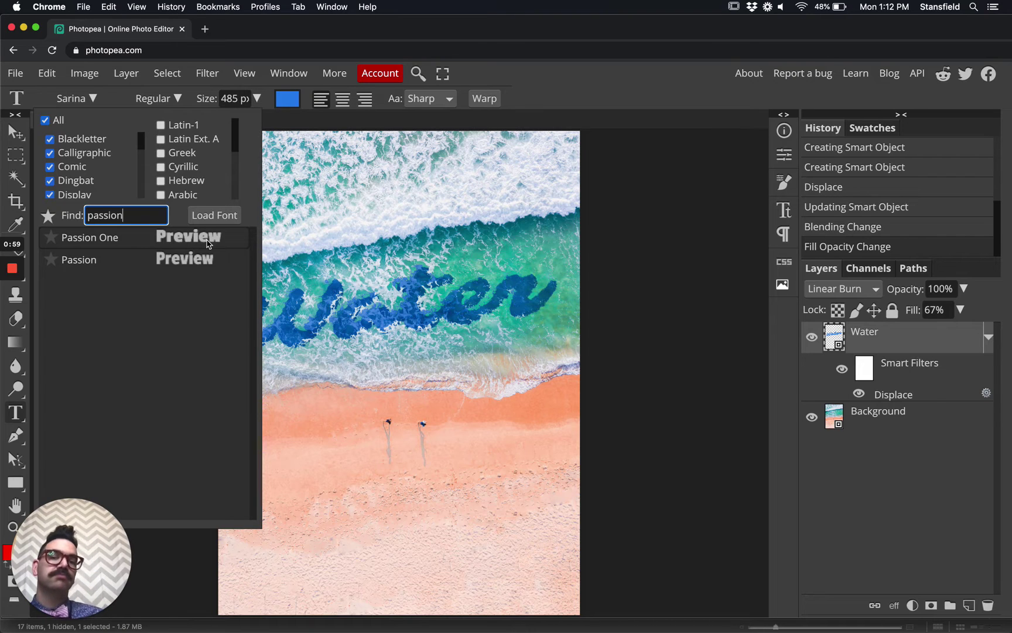
pyautogui.click(191, 242)
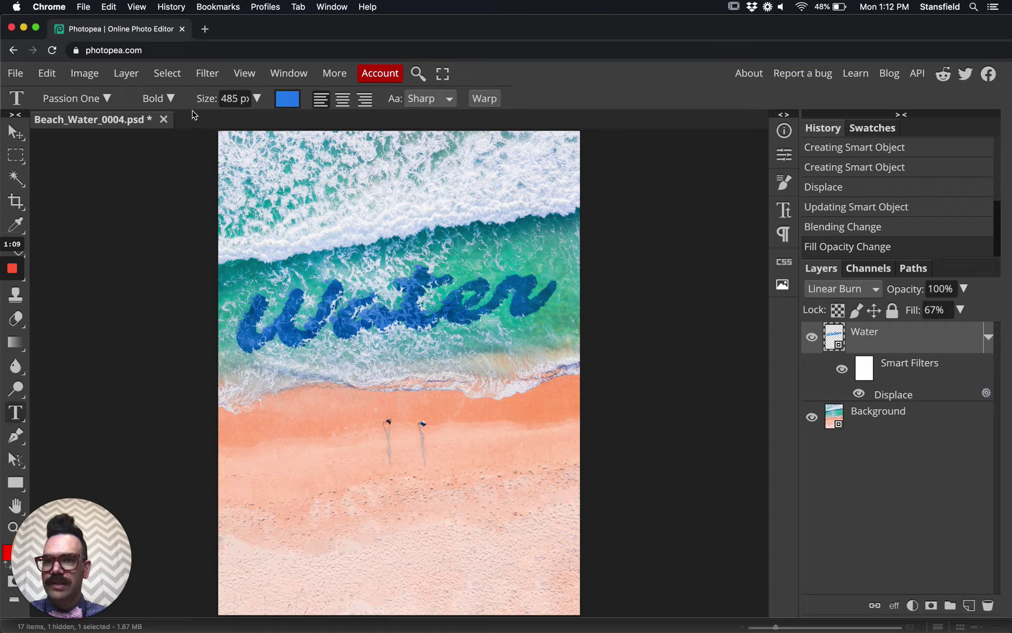
# Step: Pick black (000000) in the text Color Picker and confirm it
pyautogui.click(286, 100)
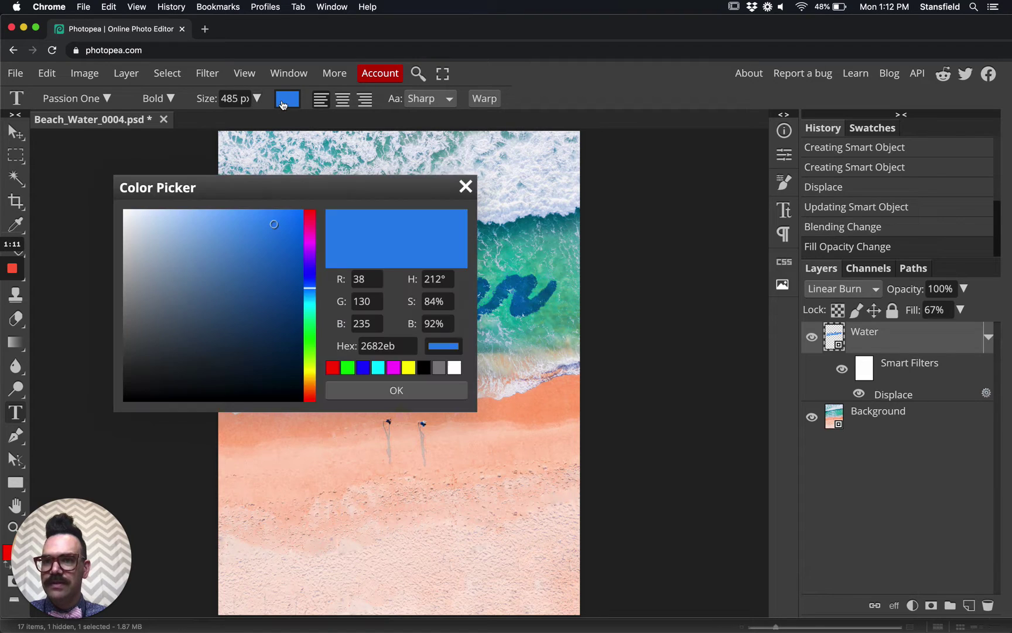
pyautogui.moveTo(157, 387)
pyautogui.mouseDown()
pyautogui.moveTo(147, 380)
pyautogui.moveTo(88, 436)
pyautogui.mouseUp()
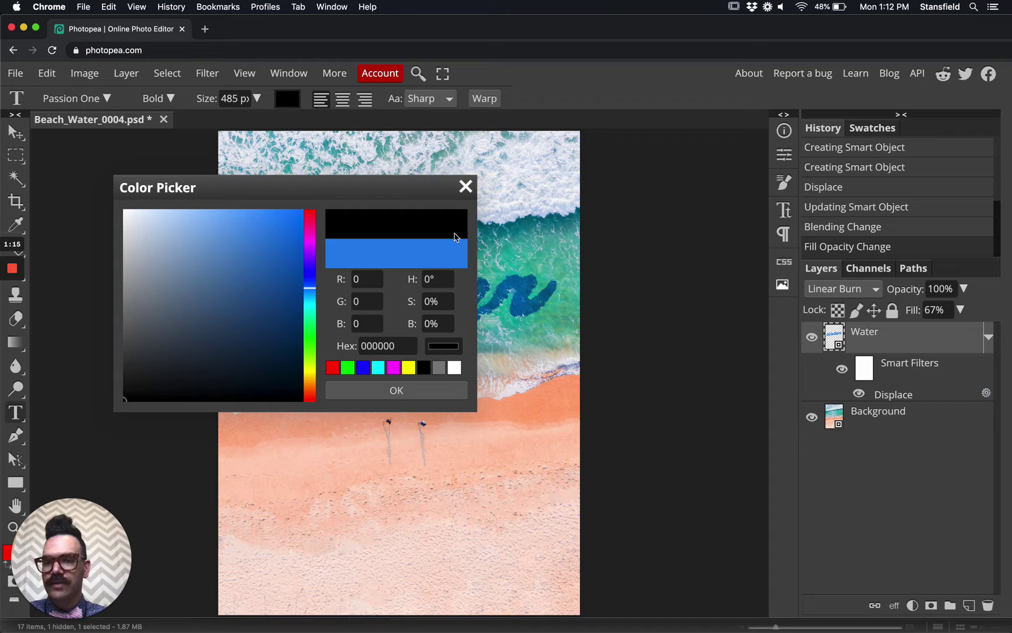
pyautogui.moveTo(292, 393); pyautogui.dragTo(312, 432)
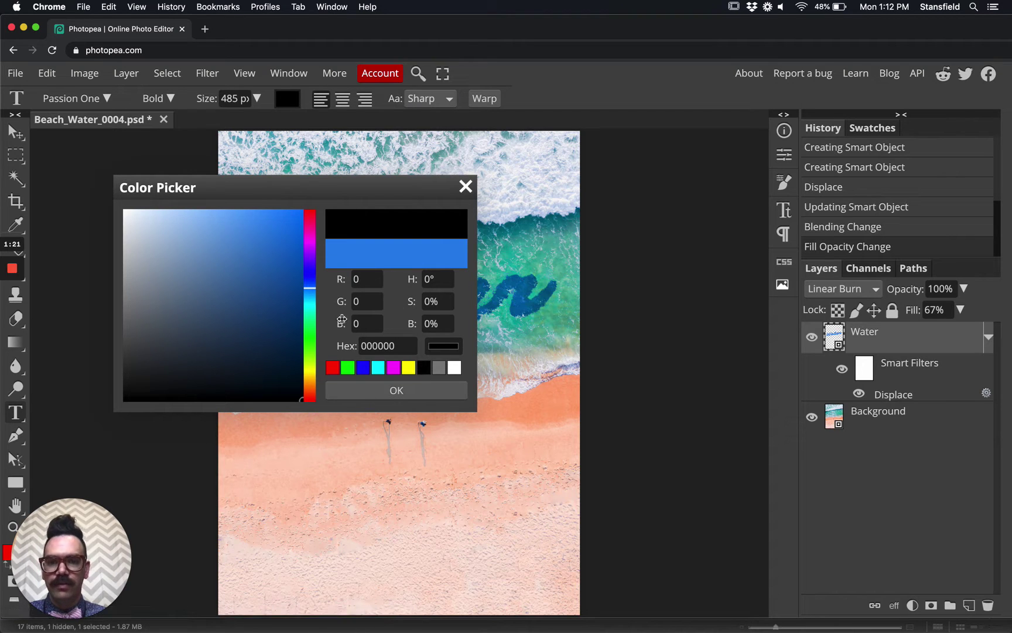
pyautogui.click(397, 391)
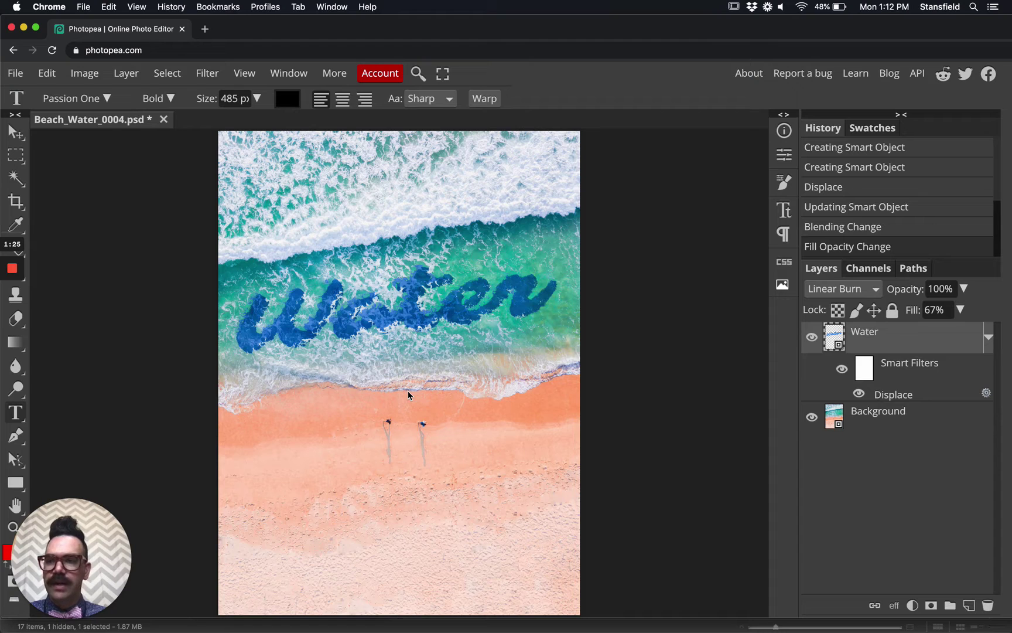
# Step: Type 'Sand' on the lower beach as a new text layer and commit it
pyautogui.click(321, 542)
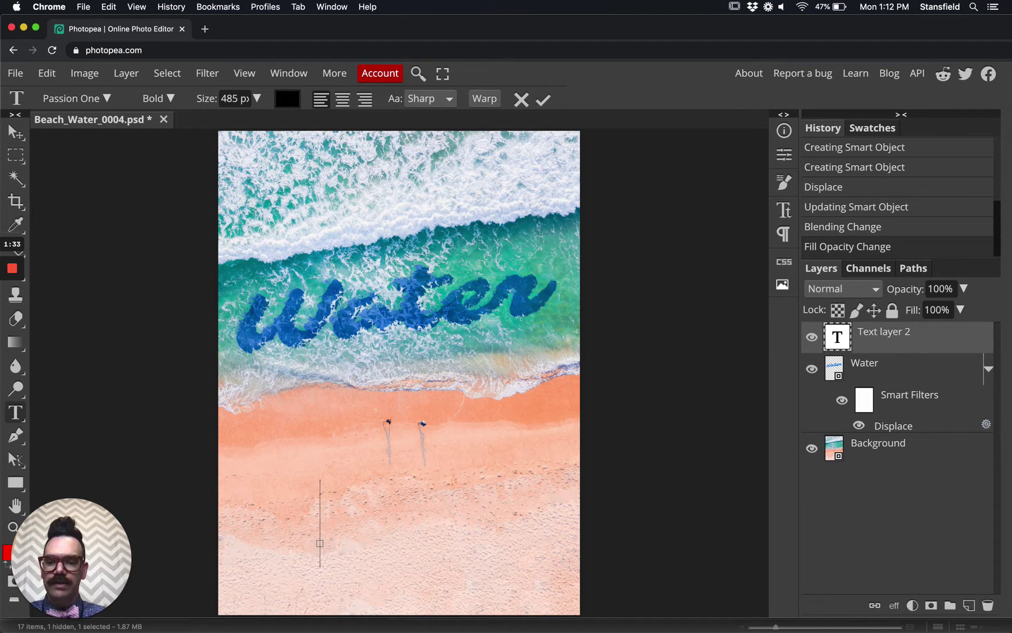
pyautogui.write('Sand')
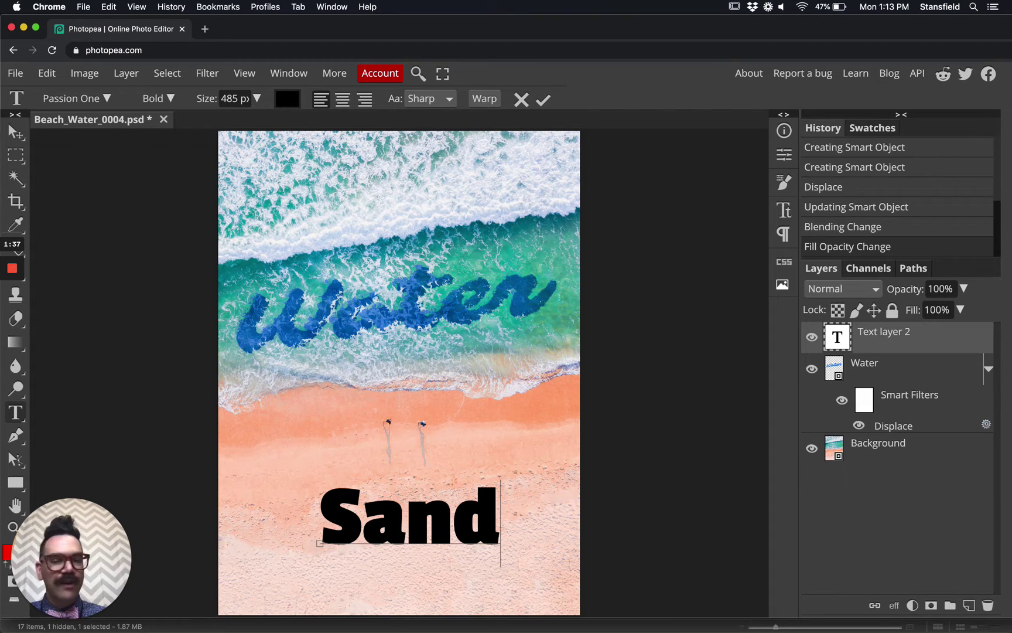
pyautogui.press('Return')
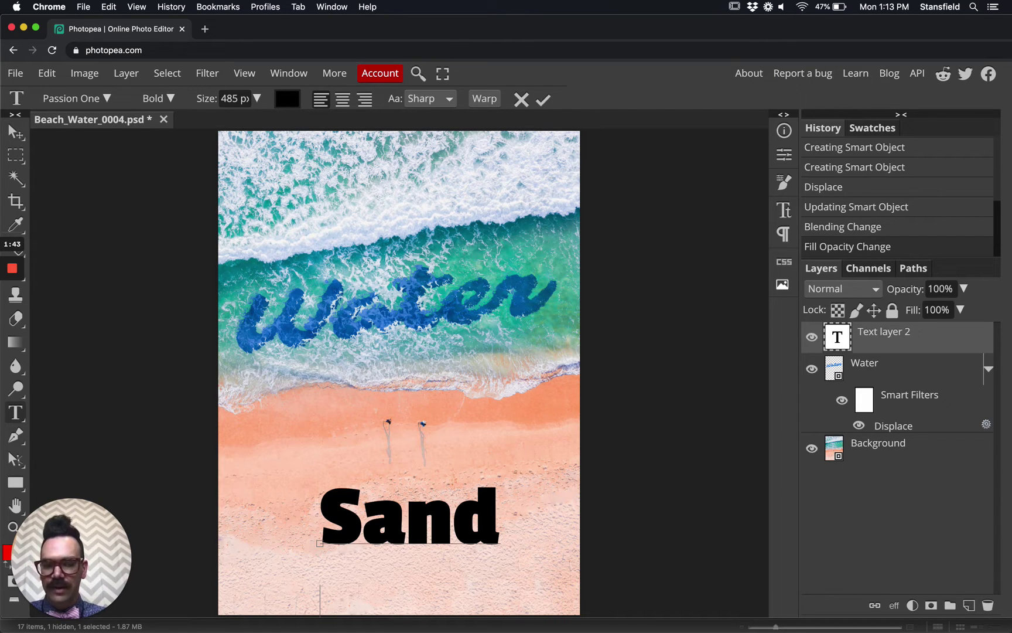
pyautogui.press('BackSpace')
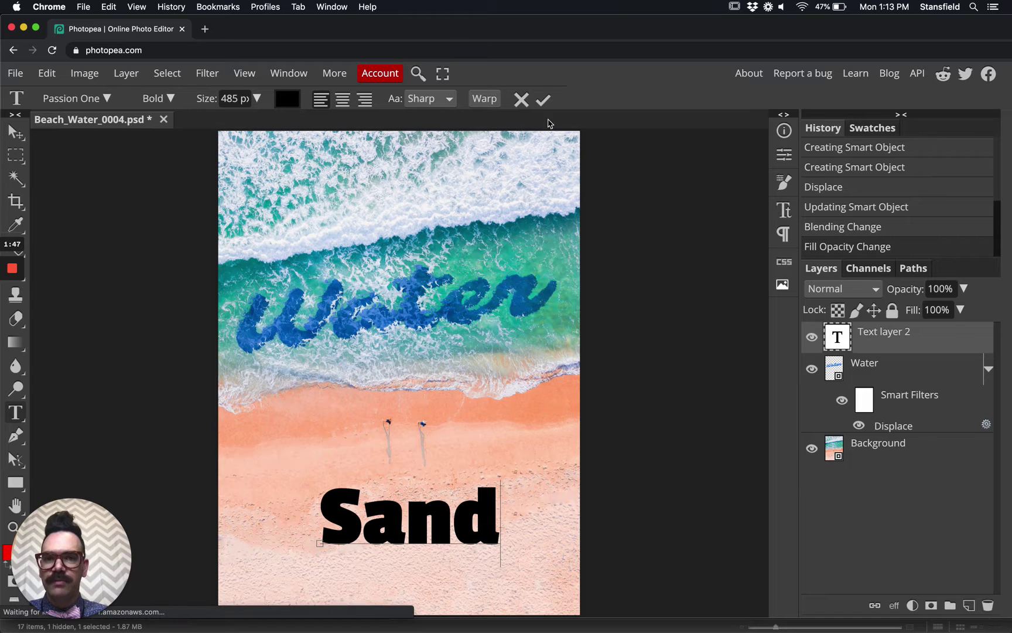
pyautogui.click(544, 102)
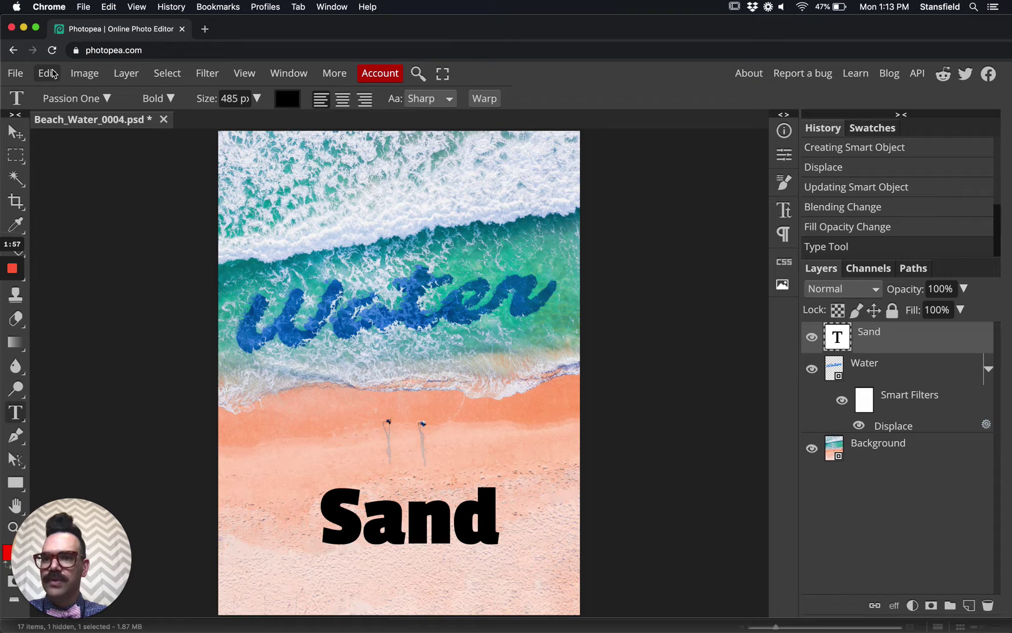
# Step: Turn on the Move tool's Transform controls and trial-stretch and shift the Sand text
pyautogui.click(16, 132)
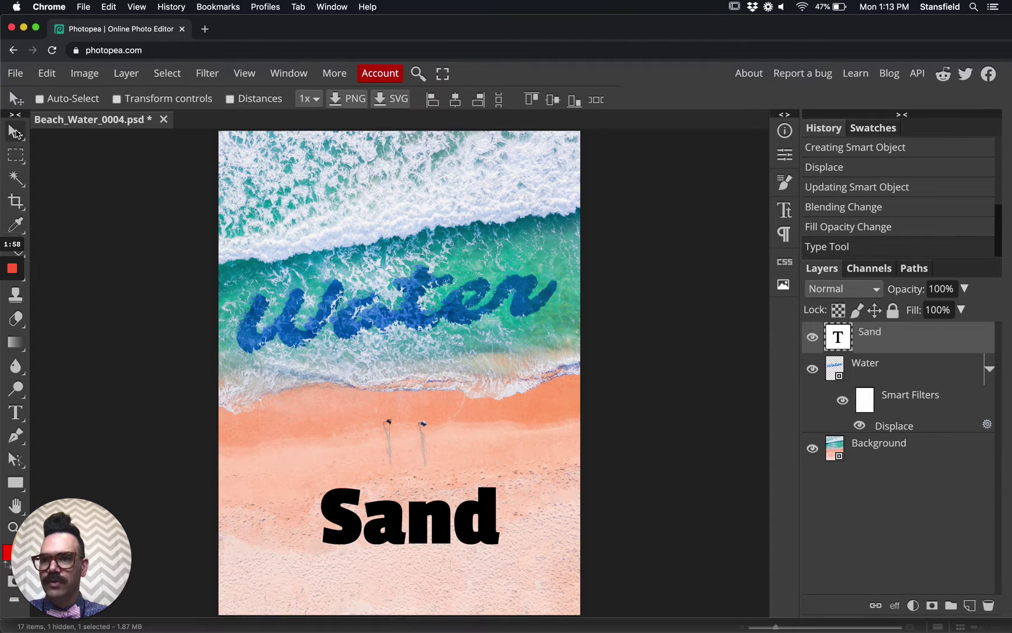
pyautogui.click(116, 99)
pyautogui.click(40, 100)
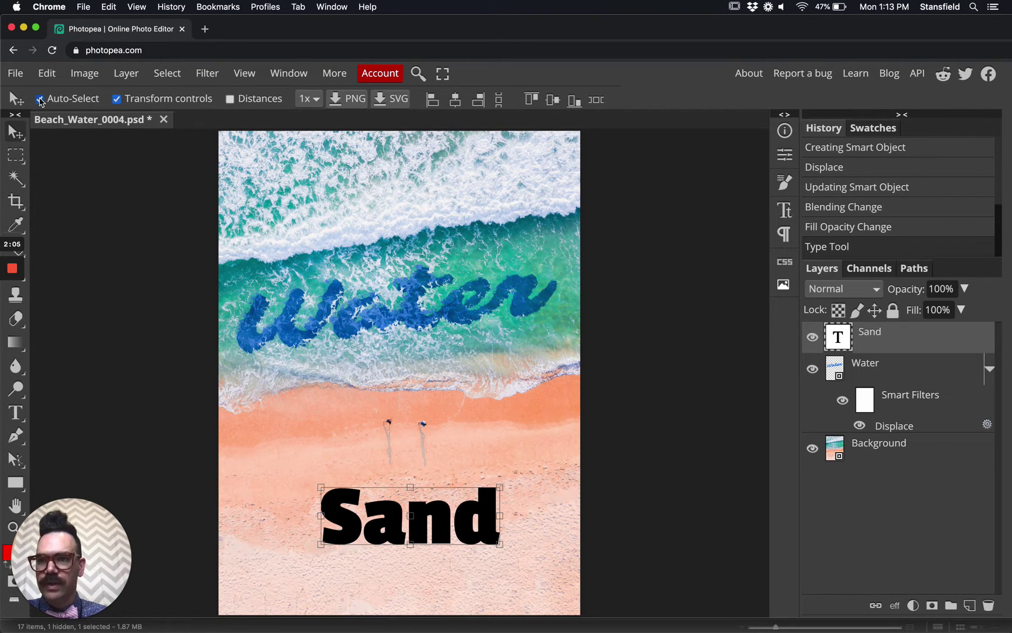
pyautogui.click(40, 100)
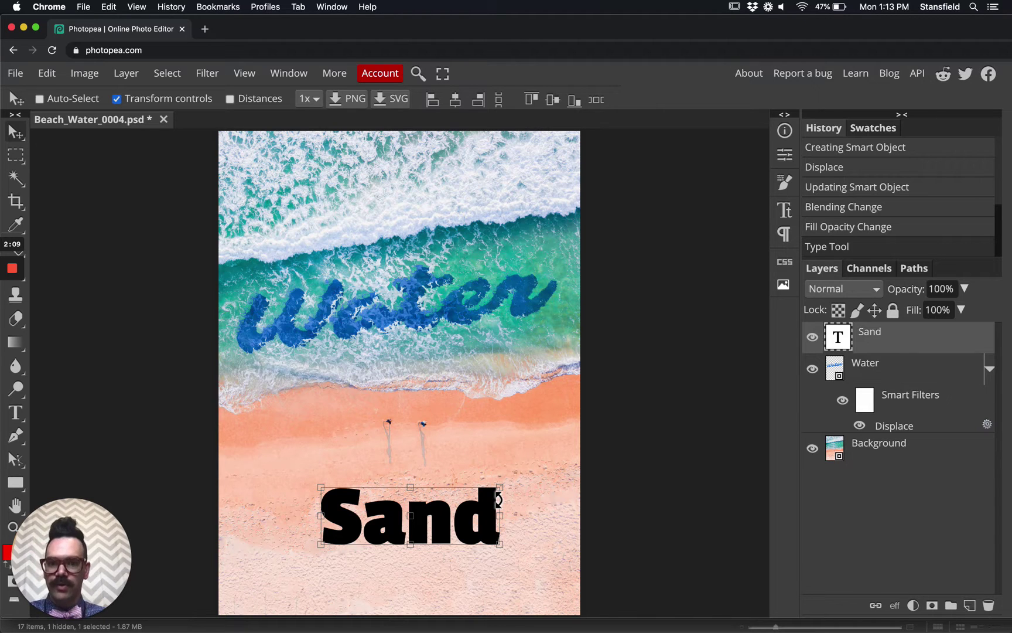
pyautogui.moveTo(503, 486); pyautogui.dragTo(655, 483)
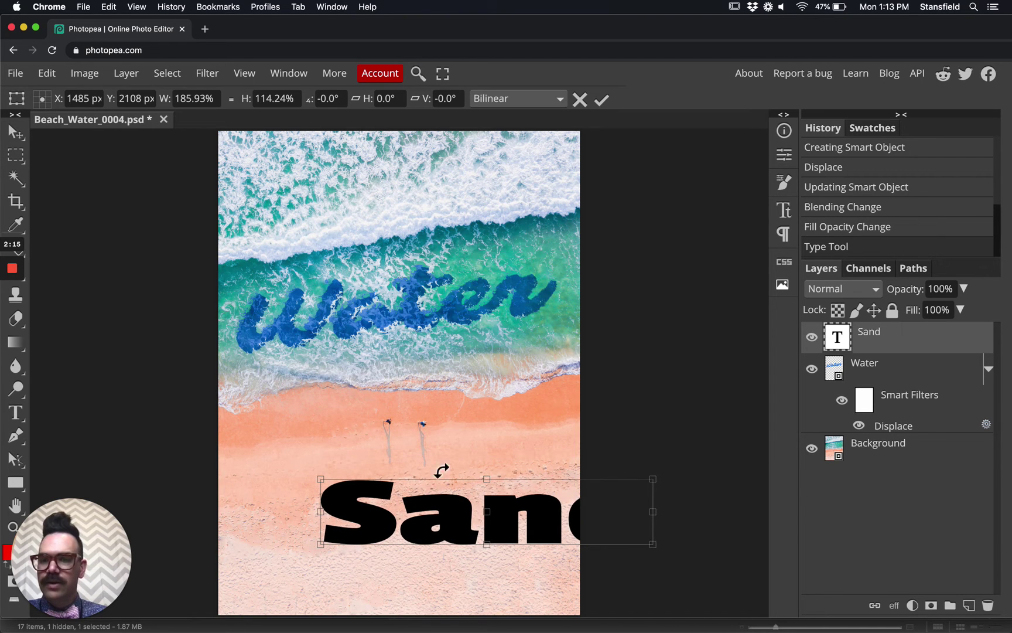
pyautogui.moveTo(340, 505); pyautogui.dragTo(252, 532)
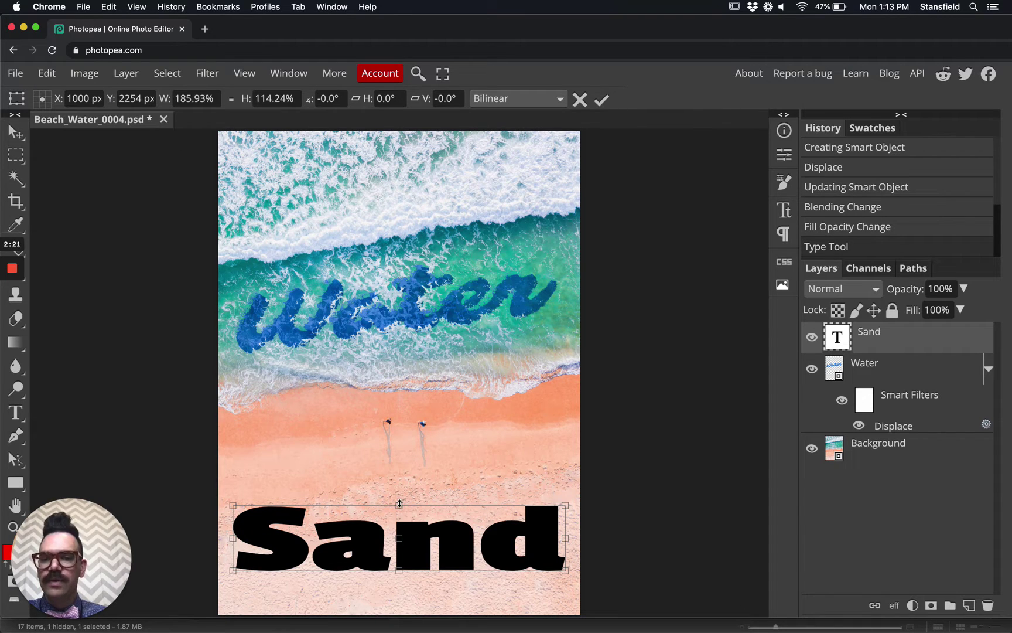
pyautogui.moveTo(399, 505); pyautogui.dragTo(403, 479)
# Step: Cancel the trial stretch, then free-transform Sand to about 174% × 183% across the beach
pyautogui.press('Escape')
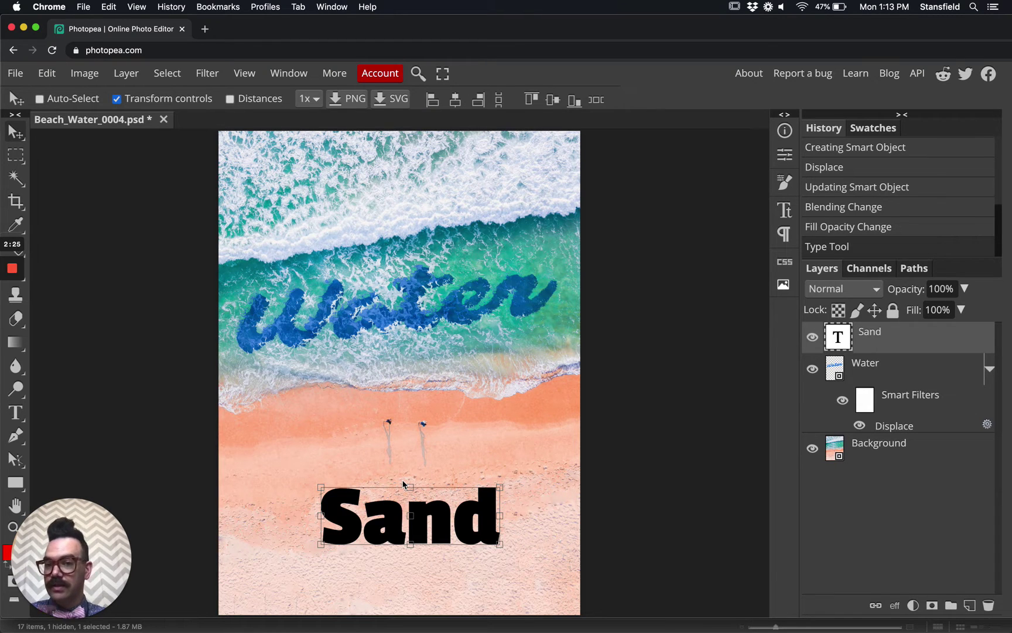
pyautogui.click(116, 99)
pyautogui.click(48, 73)
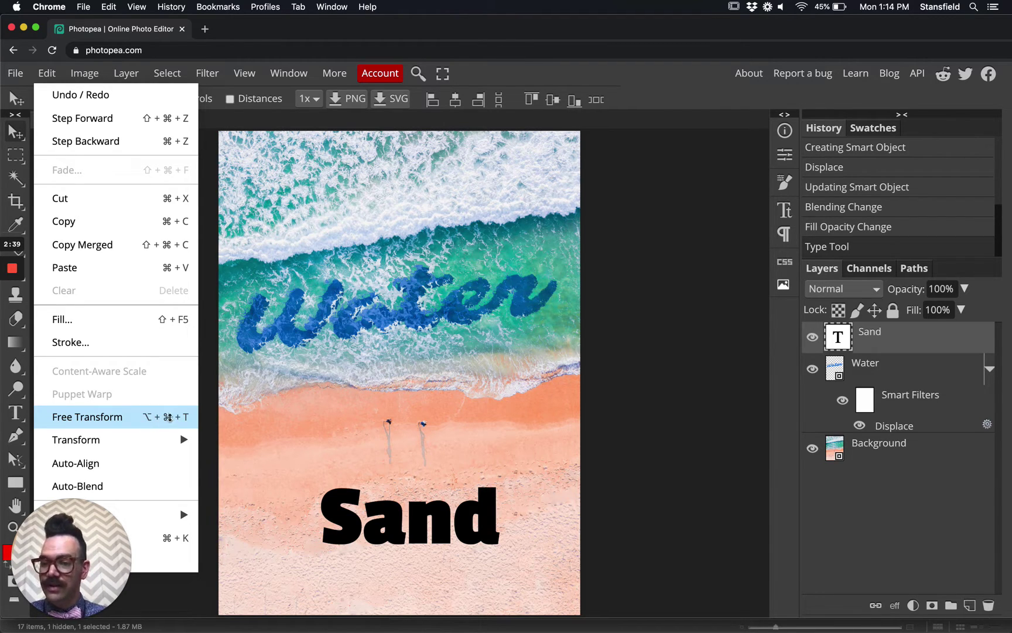
pyautogui.click(169, 416)
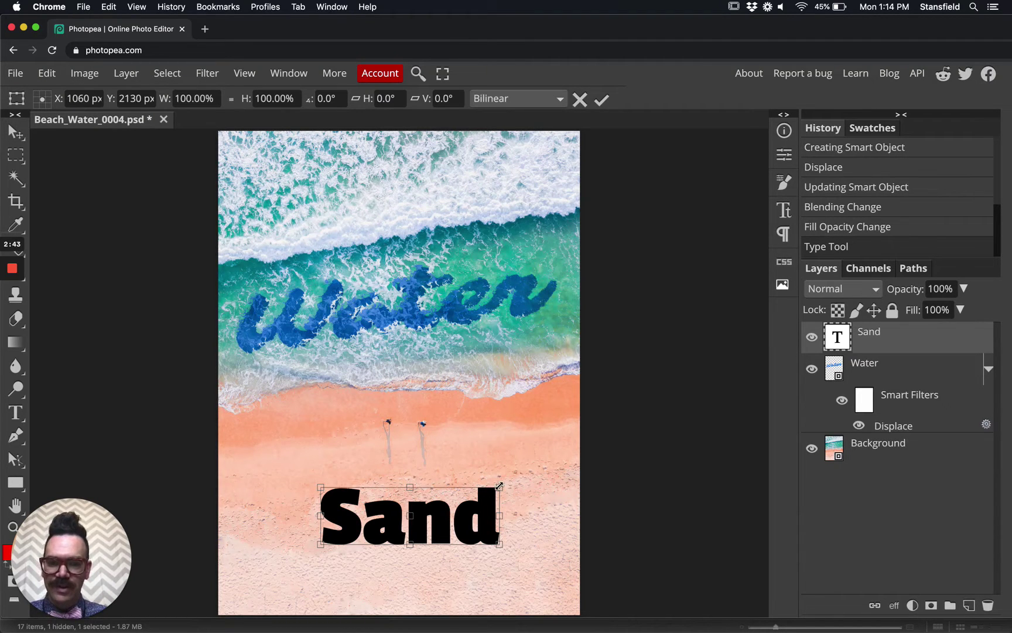
pyautogui.moveTo(498, 487); pyautogui.dragTo(550, 433)
pyautogui.moveTo(507, 505); pyautogui.dragTo(554, 522)
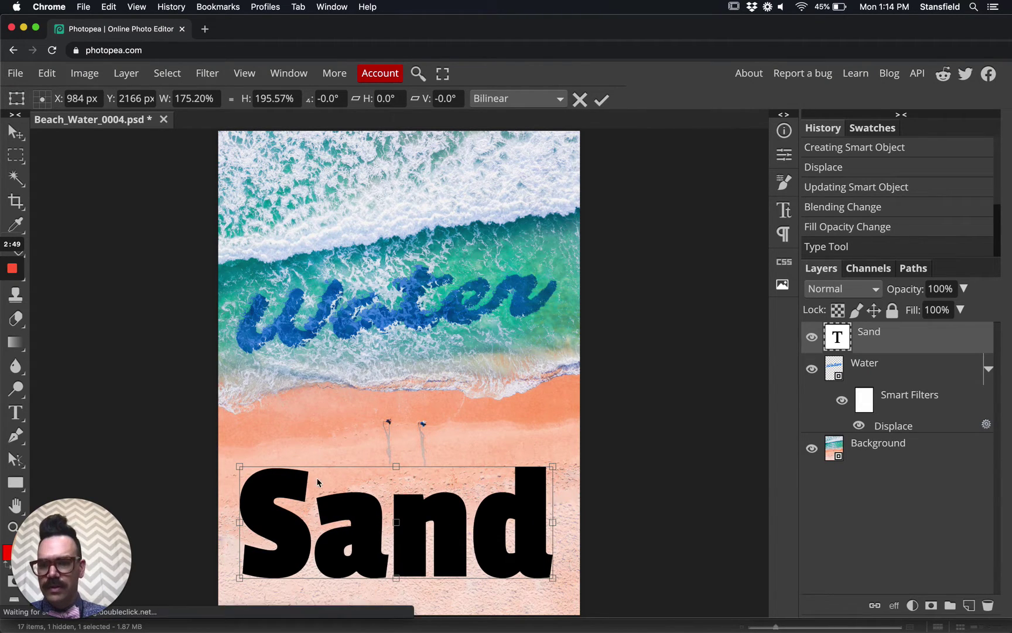
pyautogui.moveTo(239, 467); pyautogui.dragTo(265, 514)
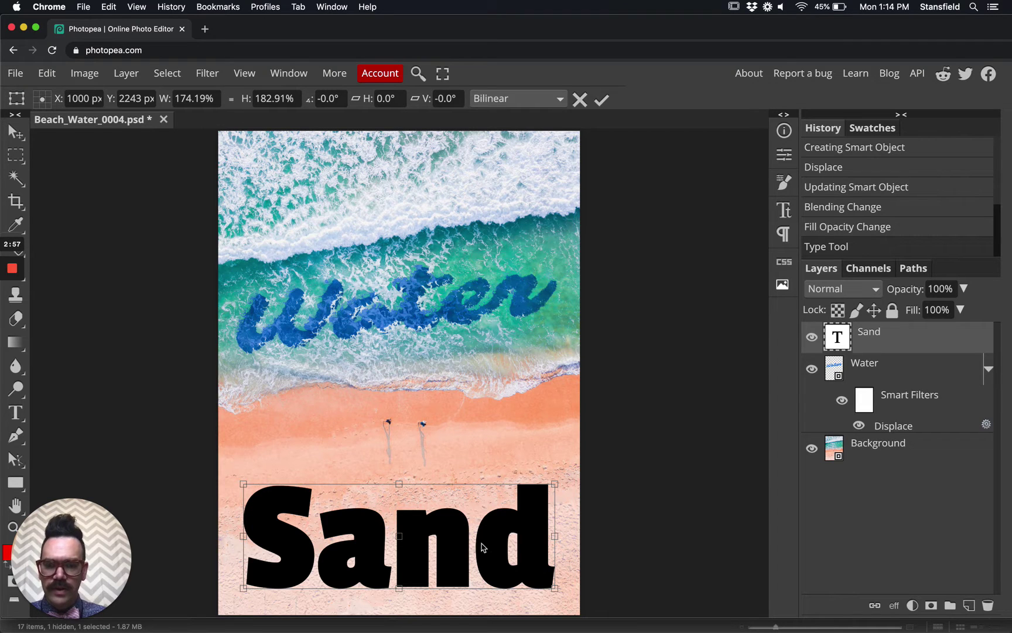
pyautogui.press('Down')
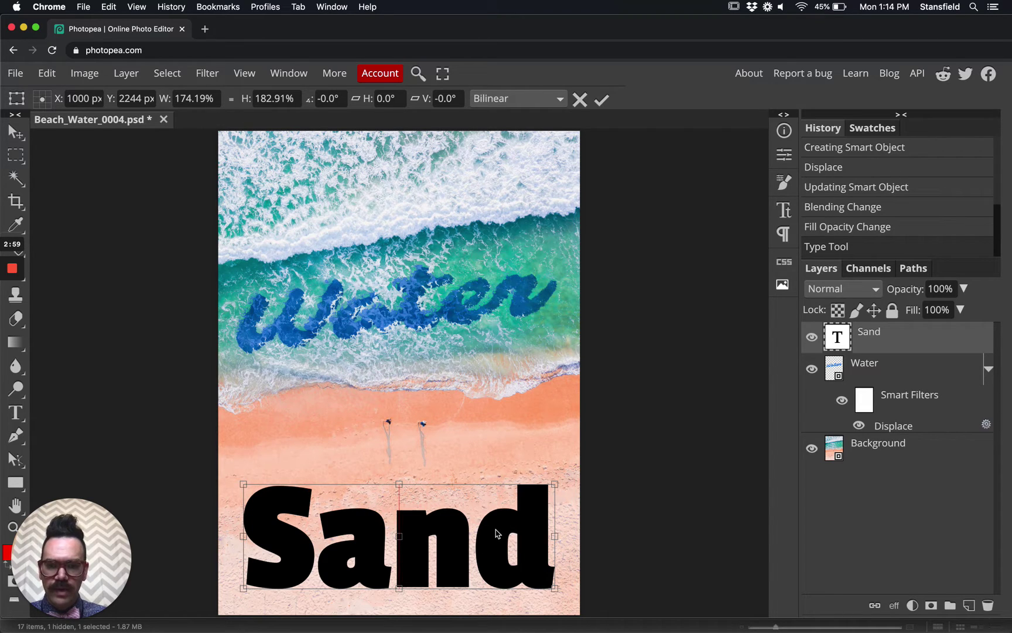
pyautogui.moveTo(497, 531); pyautogui.dragTo(495, 527)
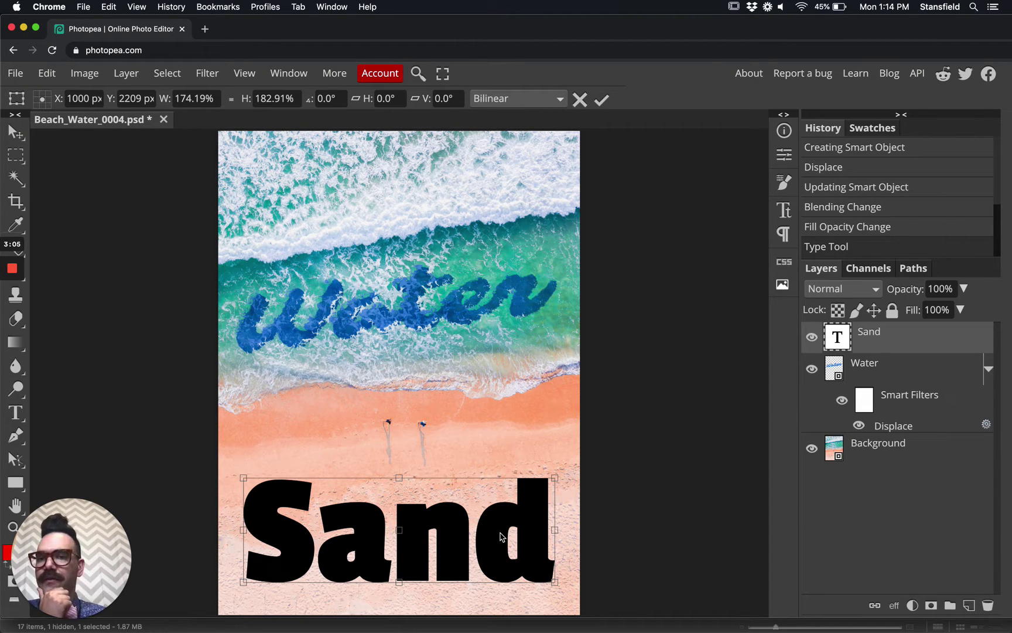
pyautogui.click(602, 101)
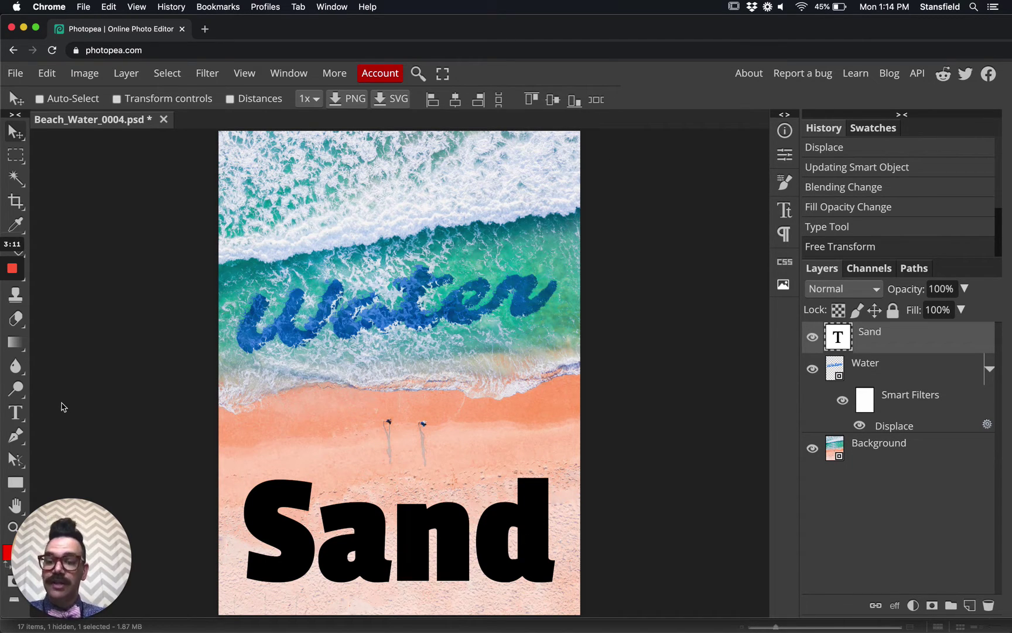
# Step: Rotate the Sand text to about -4.2° and centre it on the lower beach
pyautogui.press('super')
pyautogui.press('super')
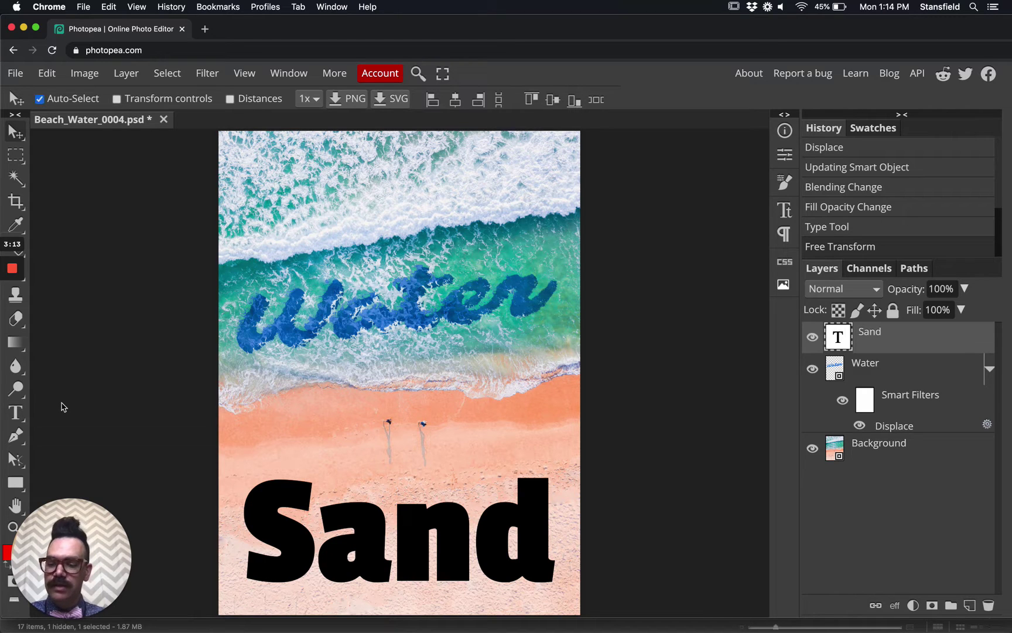
pyautogui.press('super')
pyautogui.press('super+alt+t')
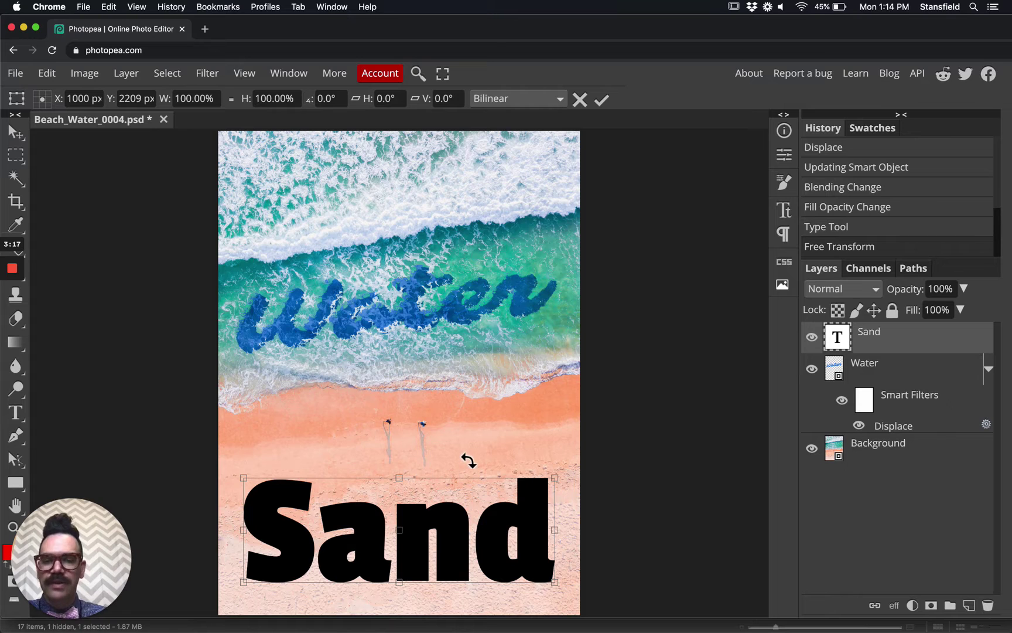
pyautogui.moveTo(469, 460); pyautogui.dragTo(469, 456)
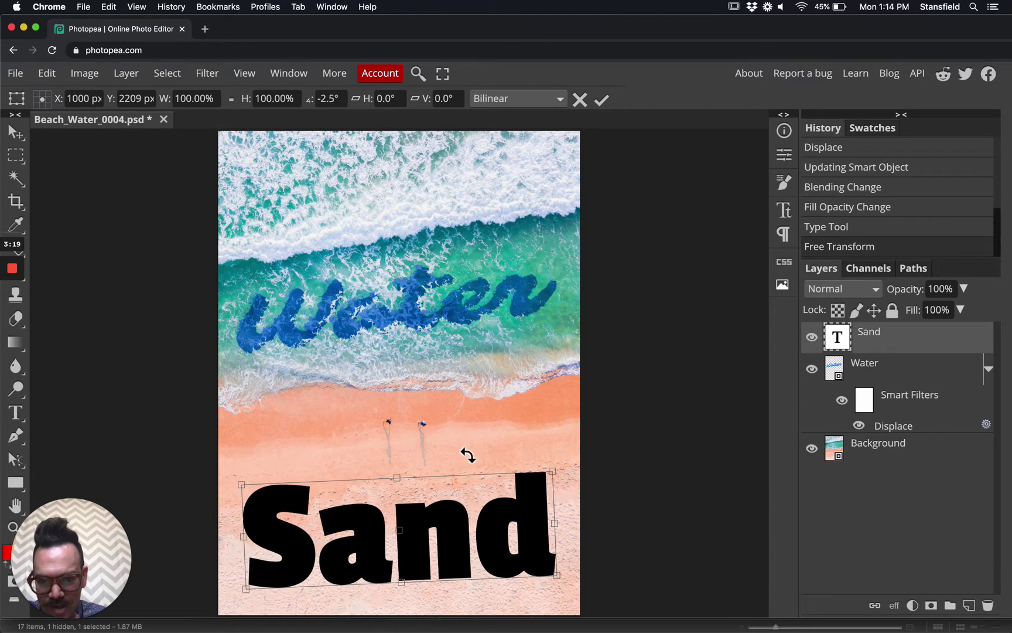
pyautogui.moveTo(468, 456); pyautogui.dragTo(465, 454)
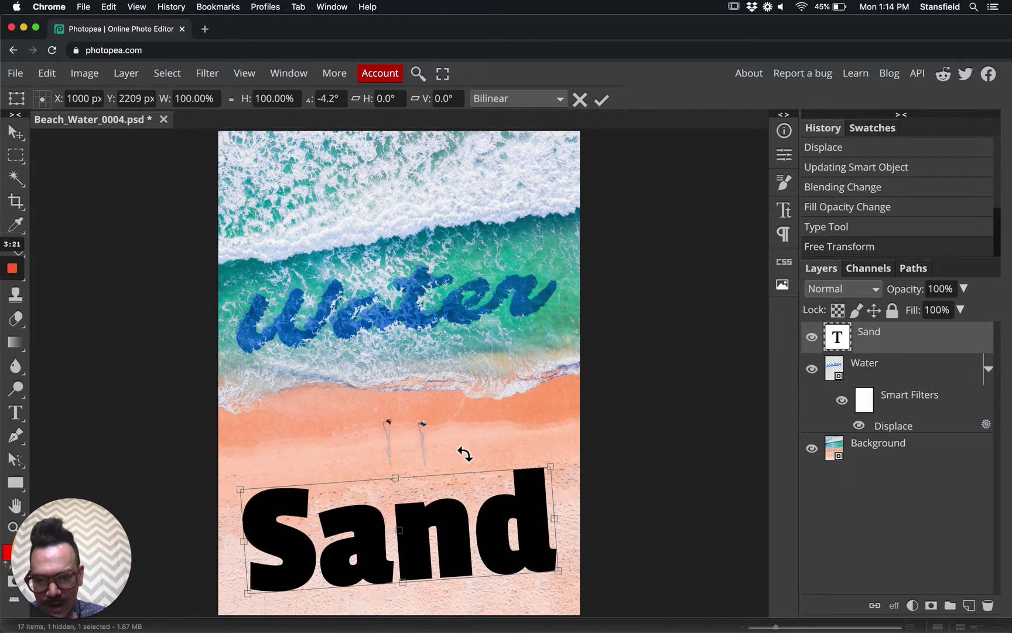
pyautogui.click(601, 100)
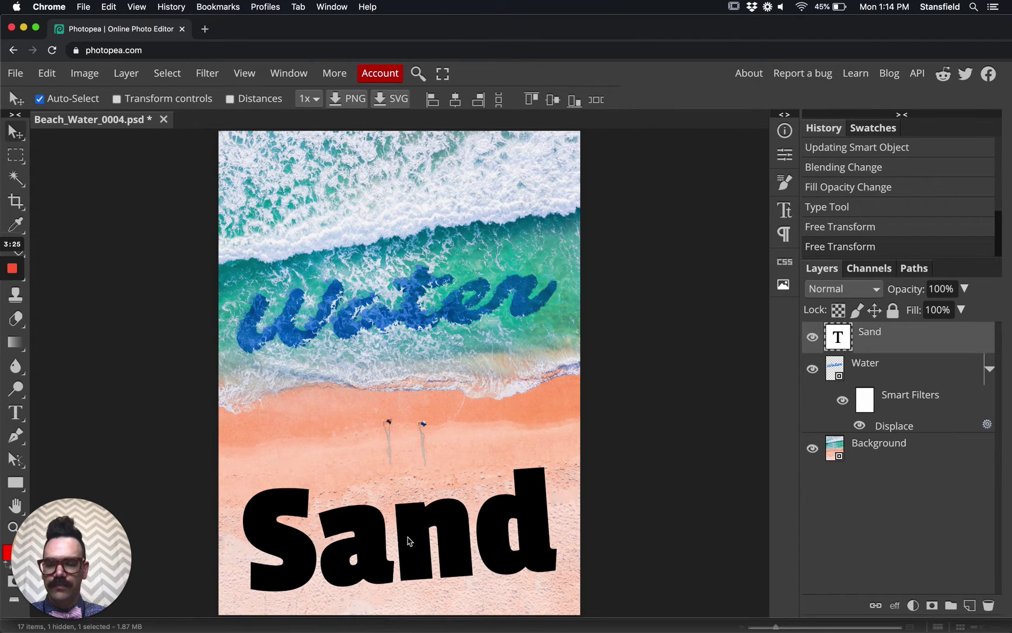
pyautogui.moveTo(409, 540); pyautogui.dragTo(409, 540)
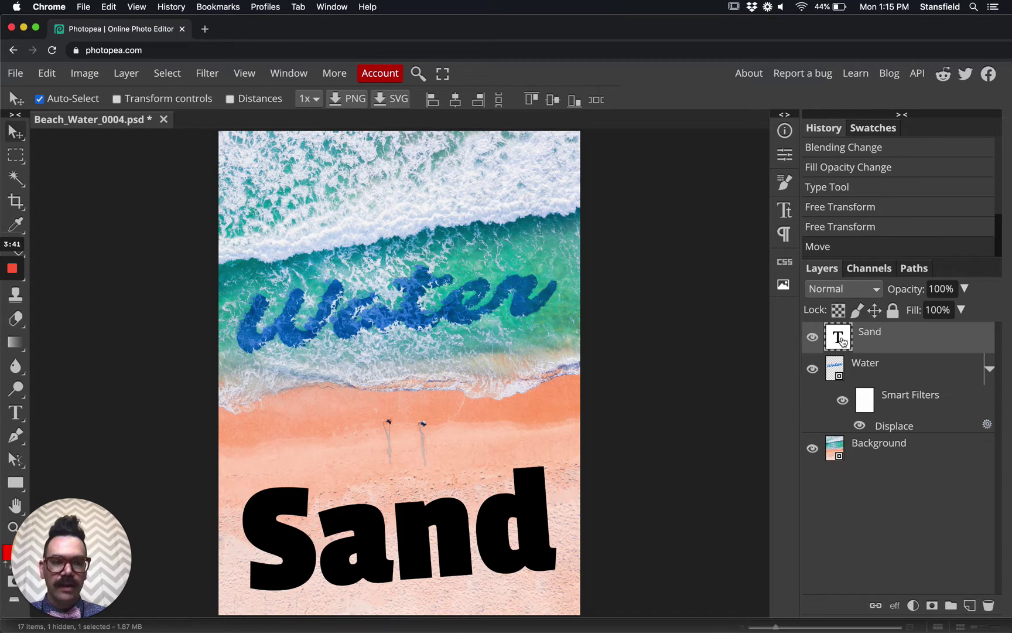
# Step: Convert the Sand text layer into a smart object
pyautogui.doubleClick(836, 340)
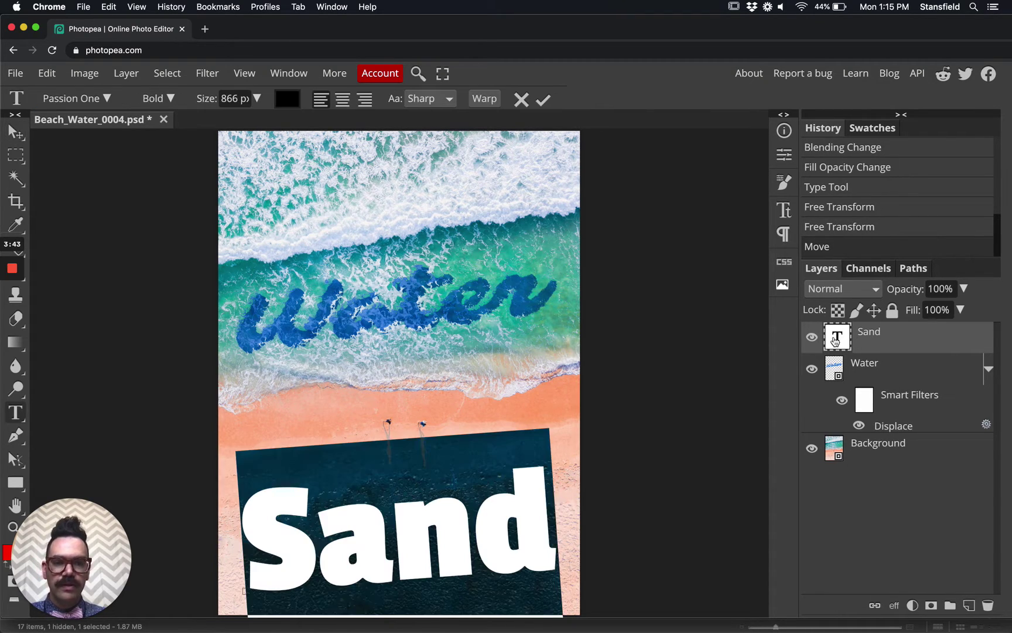
pyautogui.press('Escape')
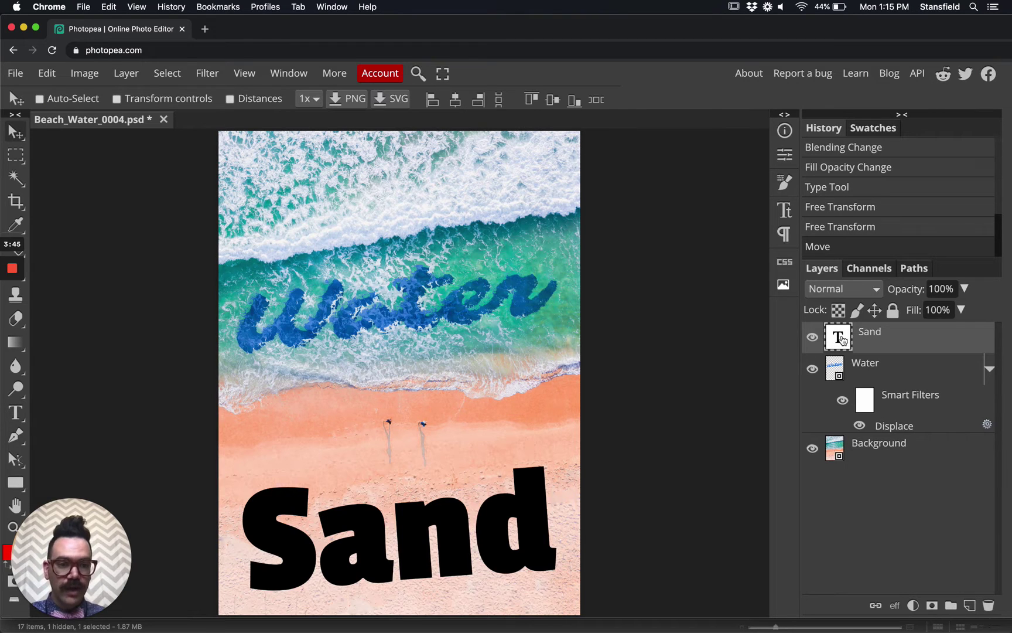
pyautogui.rightClick(841, 335)
pyautogui.click(913, 322)
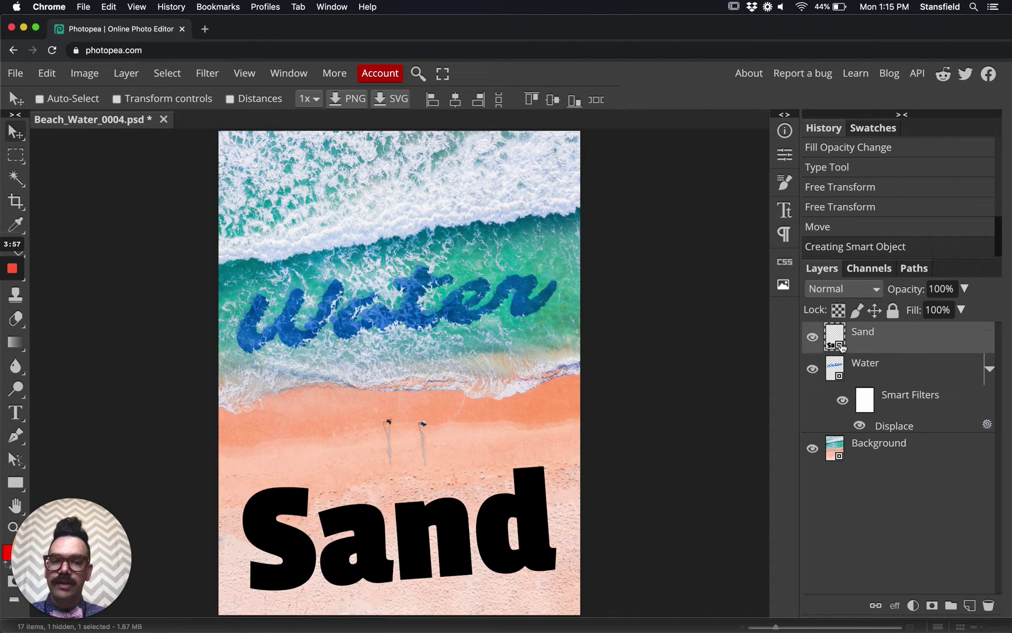
# Step: Open the Displace filter with Background.psd as the displacement source
pyautogui.click(208, 73)
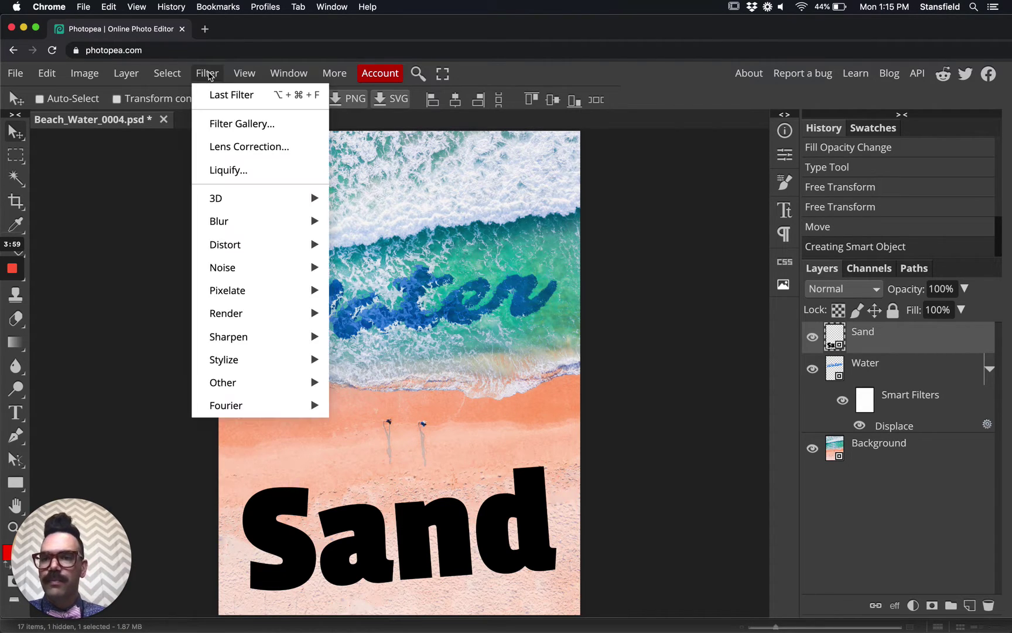
pyautogui.moveTo(315, 244)
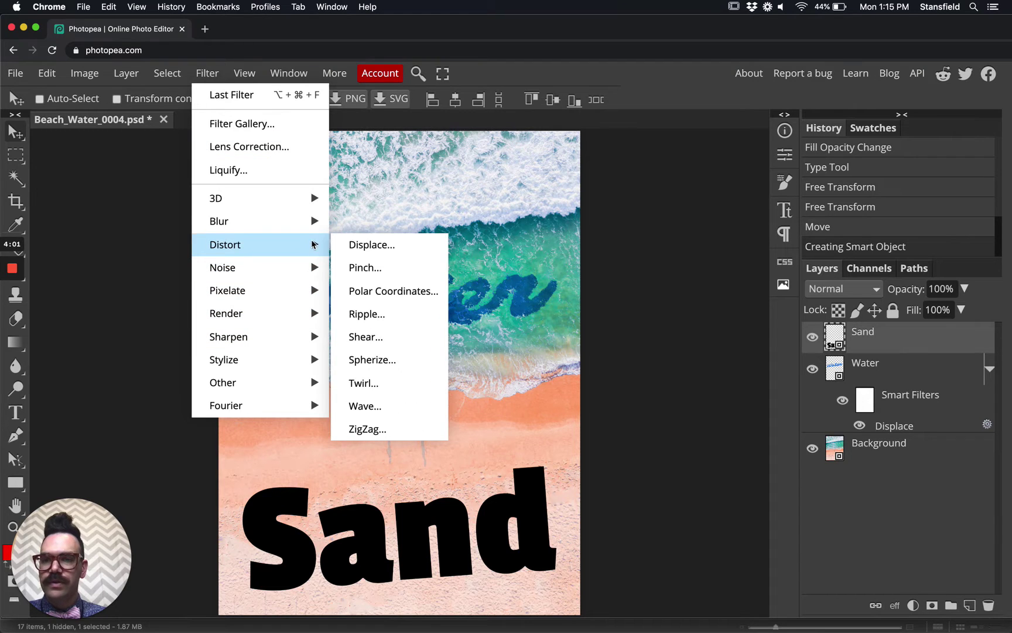
pyautogui.click(387, 244)
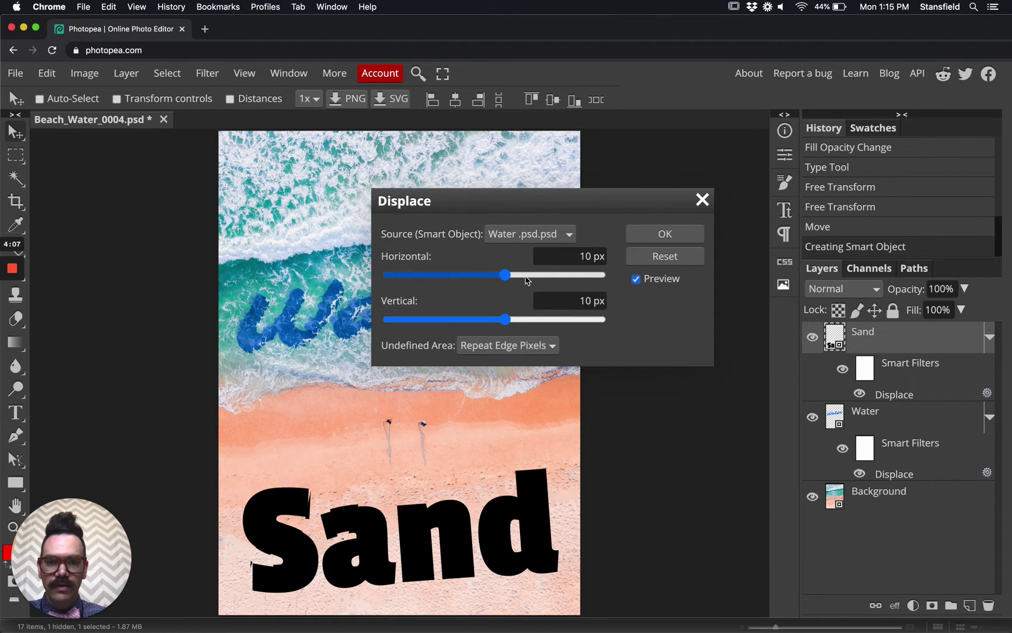
pyautogui.click(544, 236)
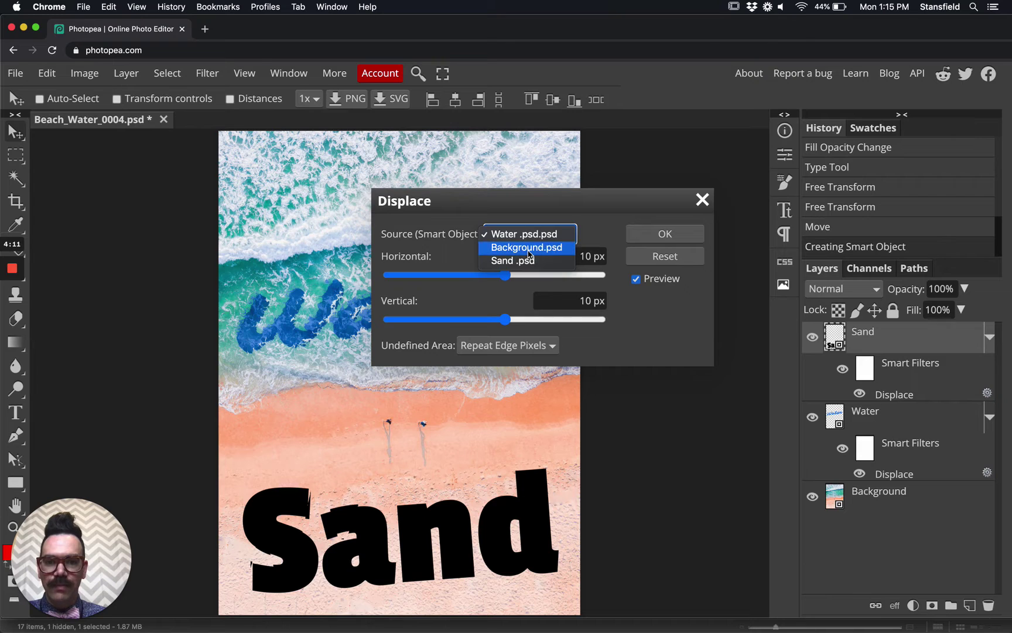
pyautogui.press('Escape')
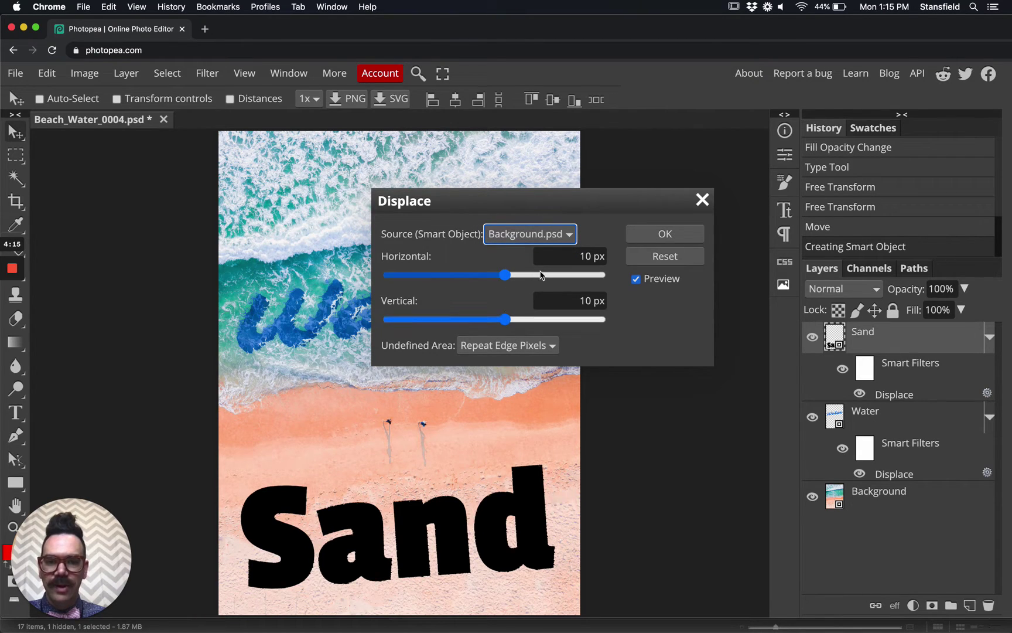
# Step: Raise the displacement sliders to 93 px horizontal and 94 px vertical
pyautogui.click(541, 275)
pyautogui.click(540, 320)
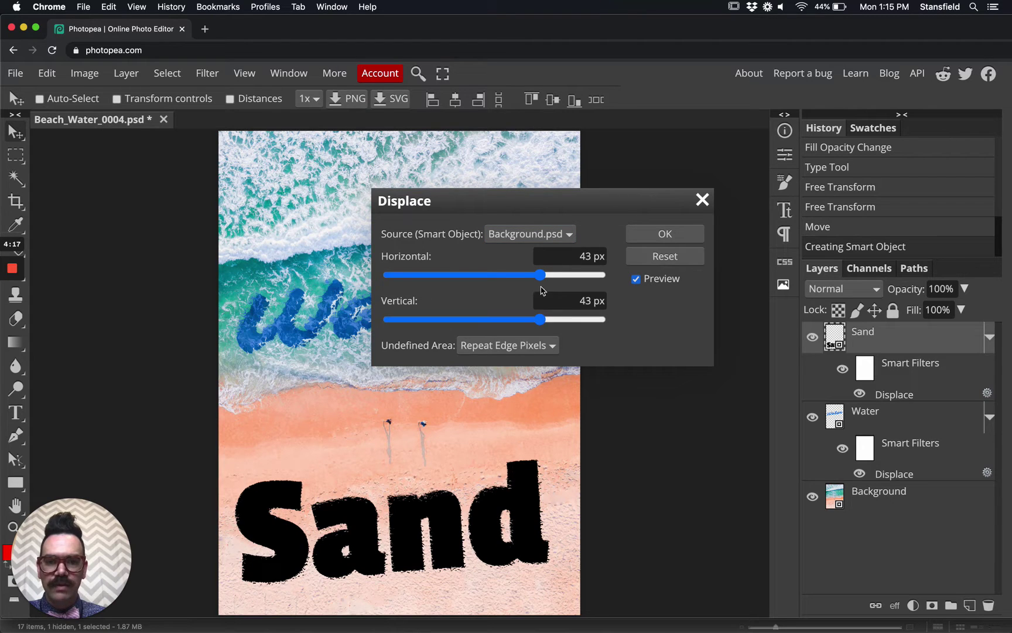
pyautogui.moveTo(539, 278); pyautogui.dragTo(537, 276)
pyautogui.click(538, 320)
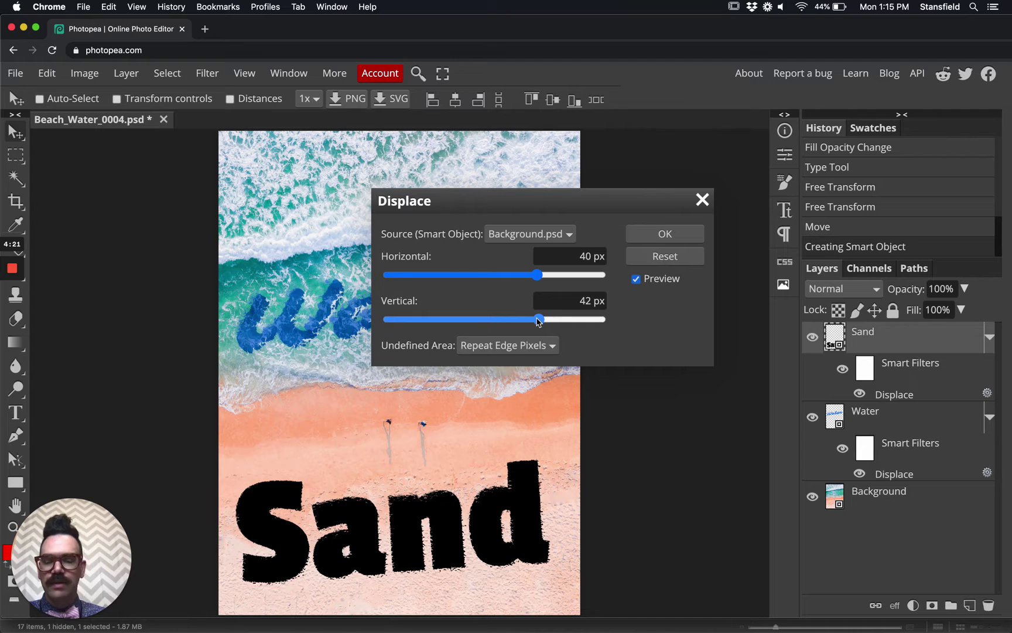
pyautogui.click(537, 320)
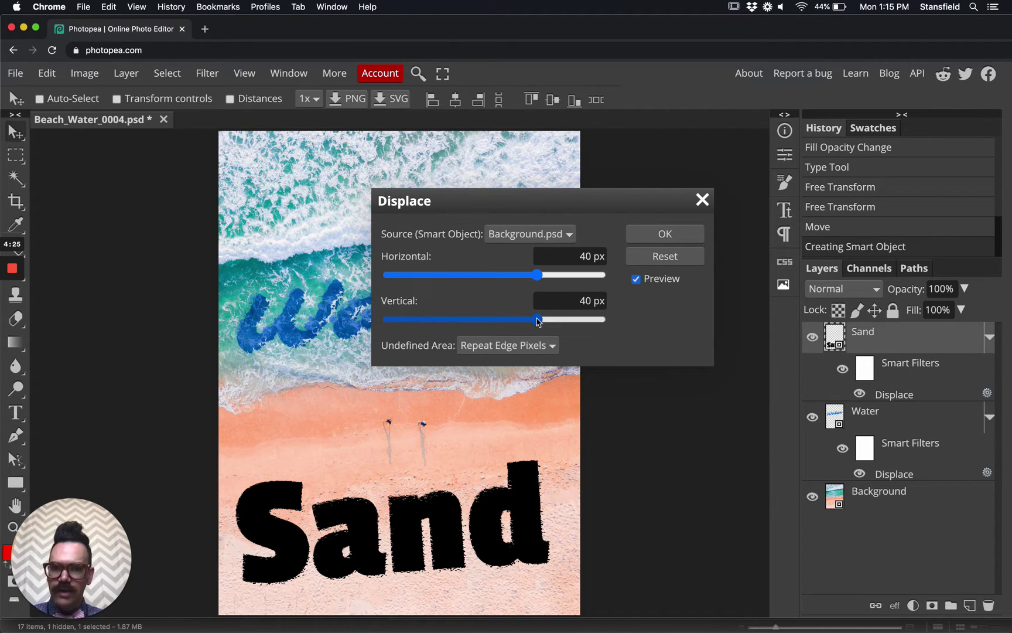
pyautogui.click(553, 277)
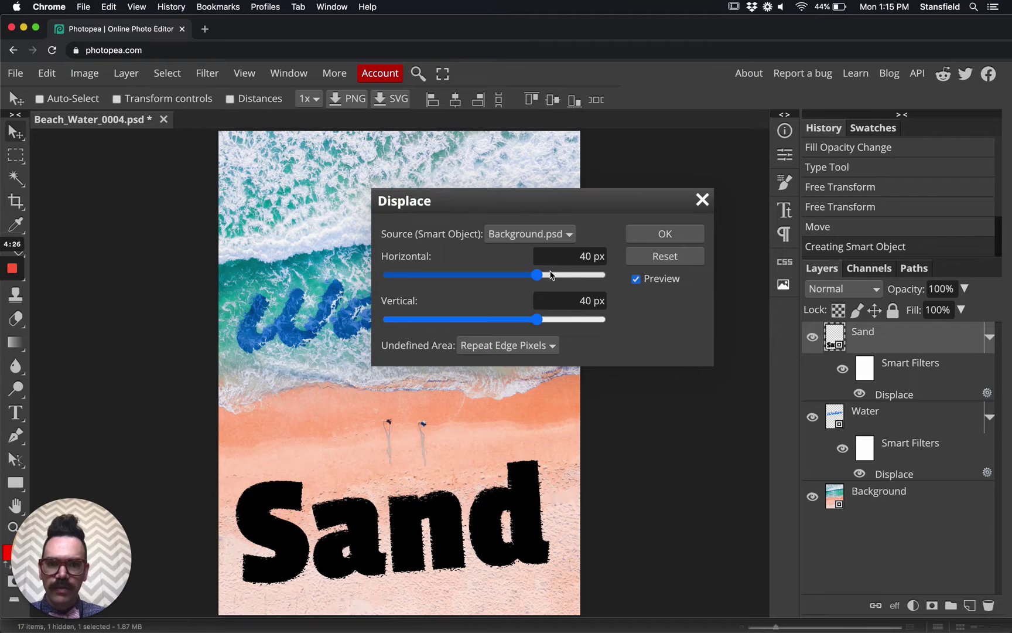
pyautogui.click(551, 319)
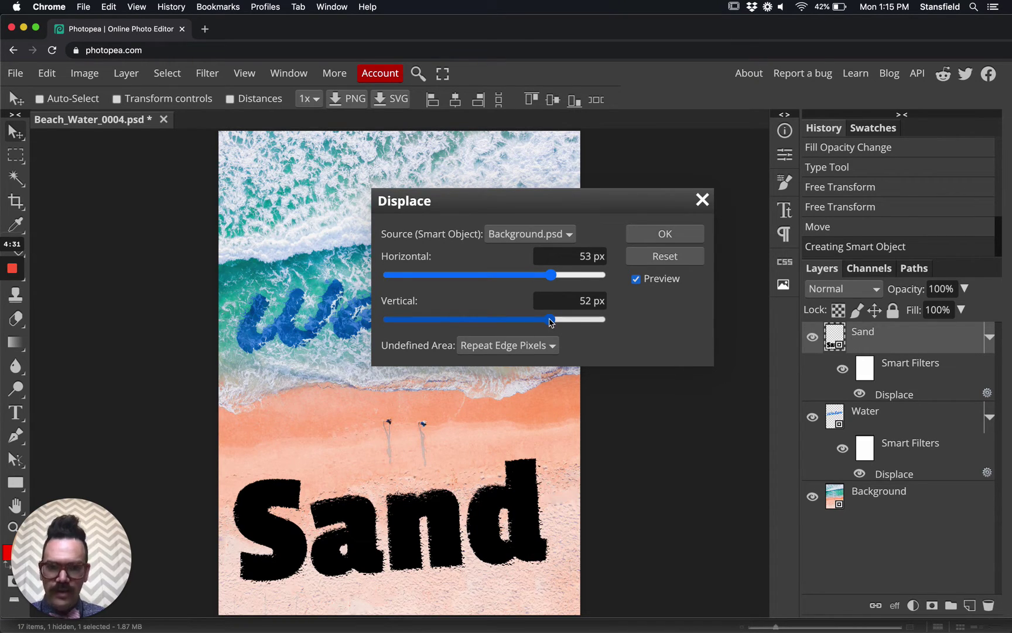
pyautogui.click(571, 275)
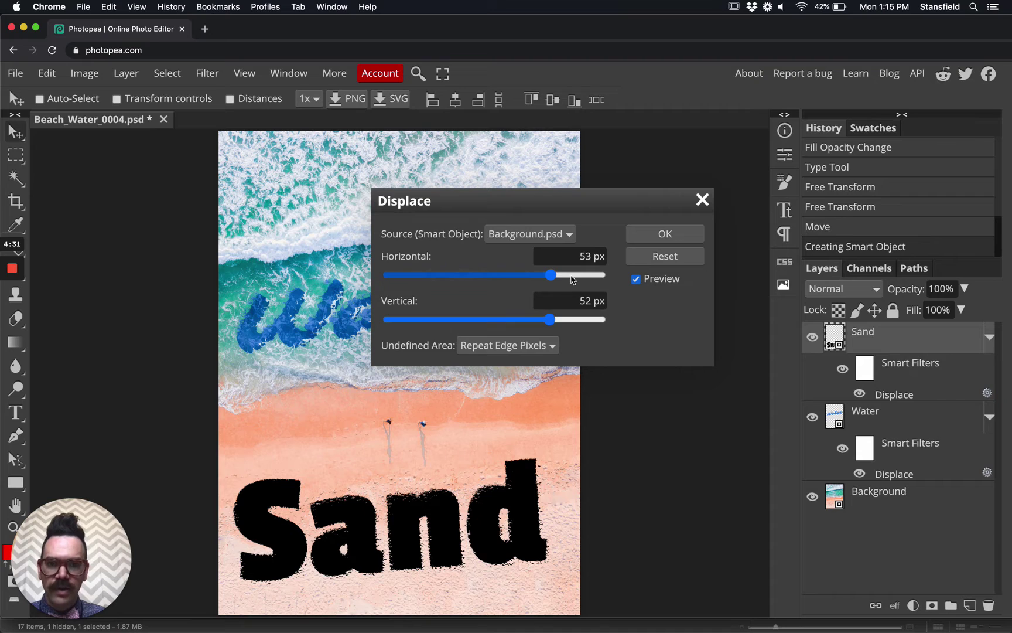
pyautogui.click(570, 319)
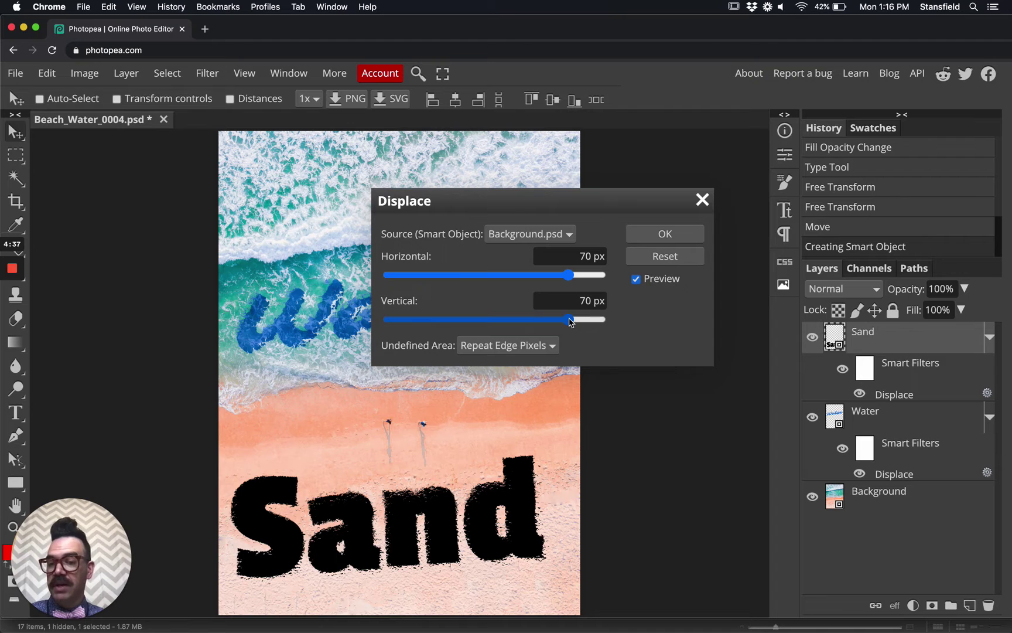
pyautogui.click(594, 275)
pyautogui.click(595, 319)
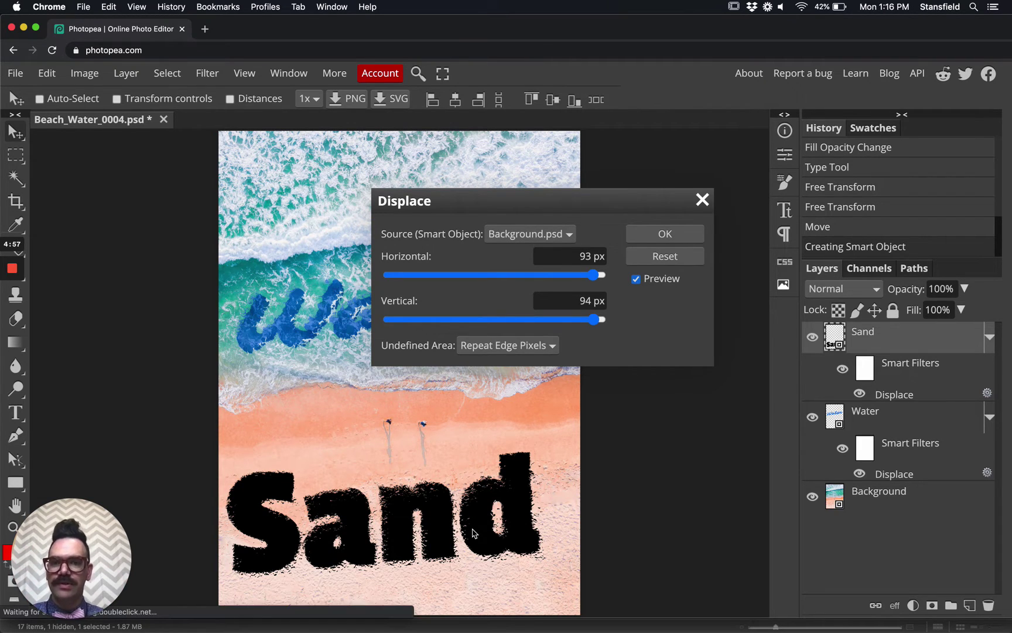
# Step: Cancel the preview, nudge Sand, and apply Displace at 62 × 60 px from Background
pyautogui.click(703, 200)
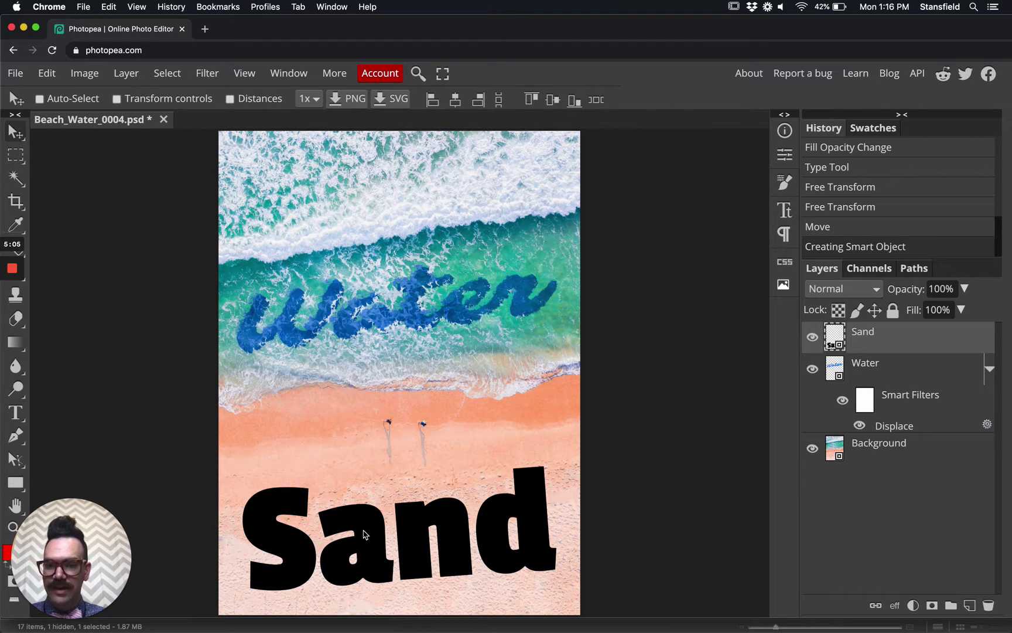
pyautogui.moveTo(363, 535); pyautogui.dragTo(377, 546)
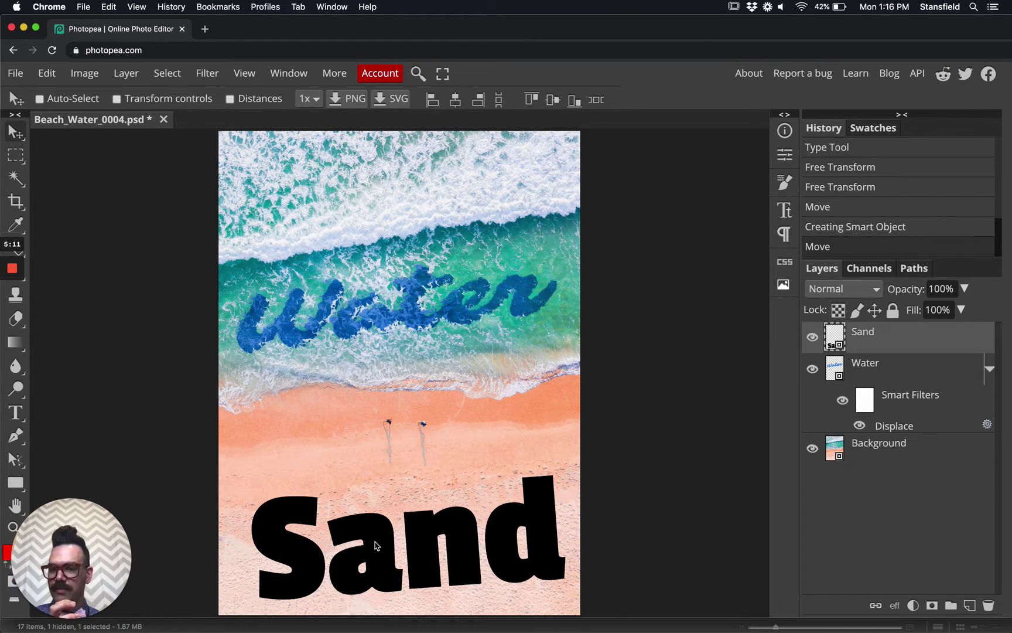
pyautogui.click(201, 73)
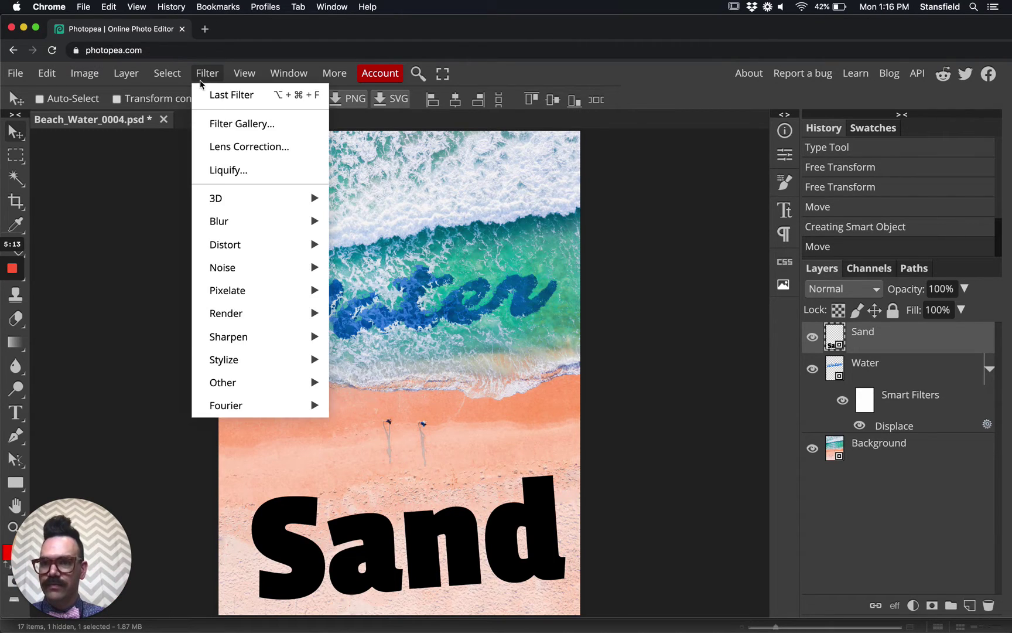
pyautogui.moveTo(307, 244)
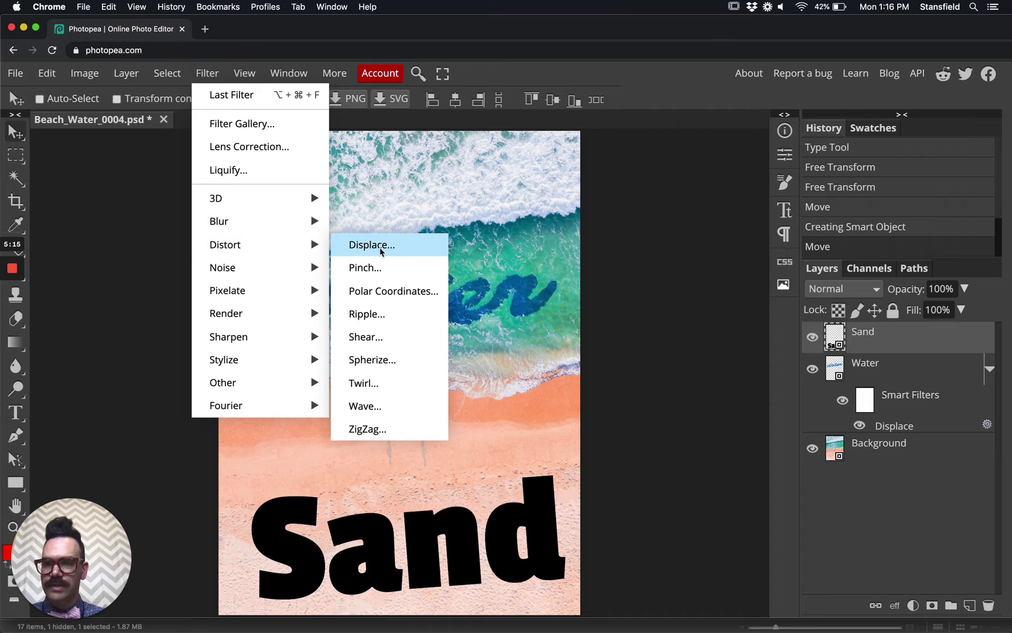
pyautogui.click(380, 244)
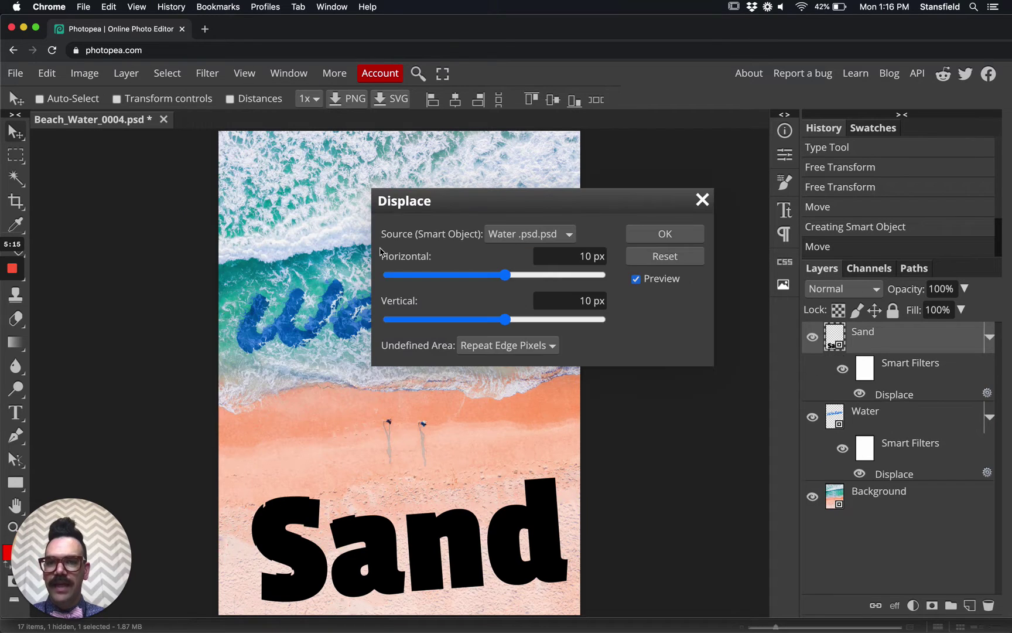
pyautogui.click(560, 277)
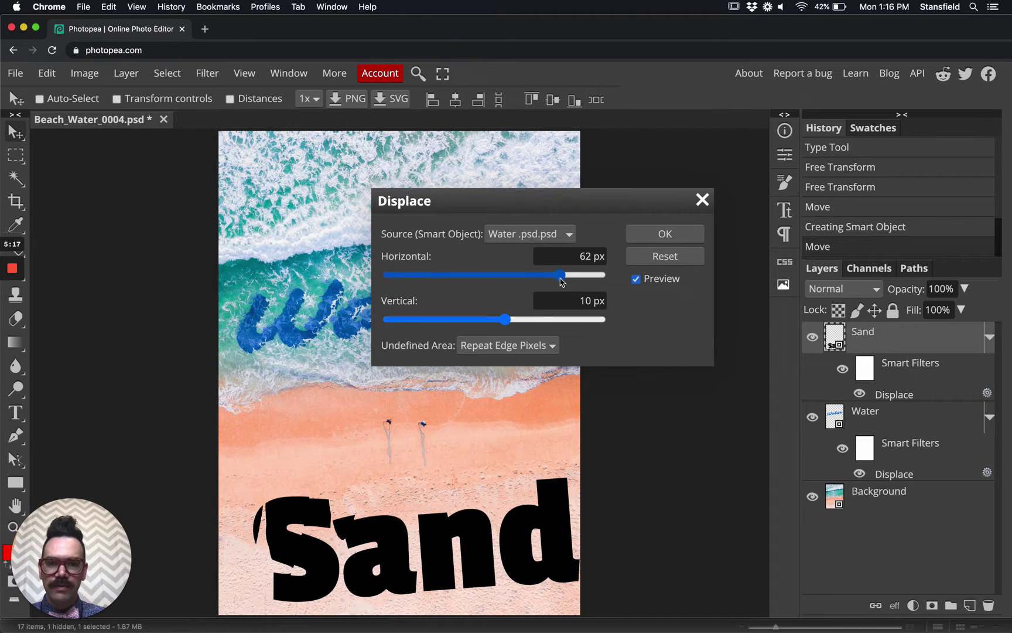
pyautogui.click(559, 320)
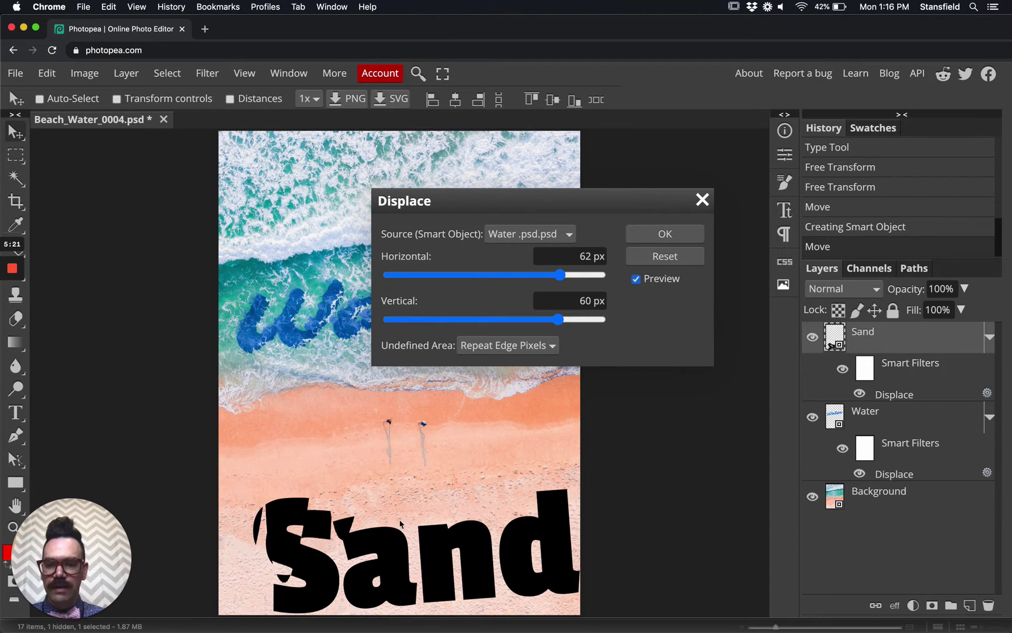
pyautogui.click(516, 233)
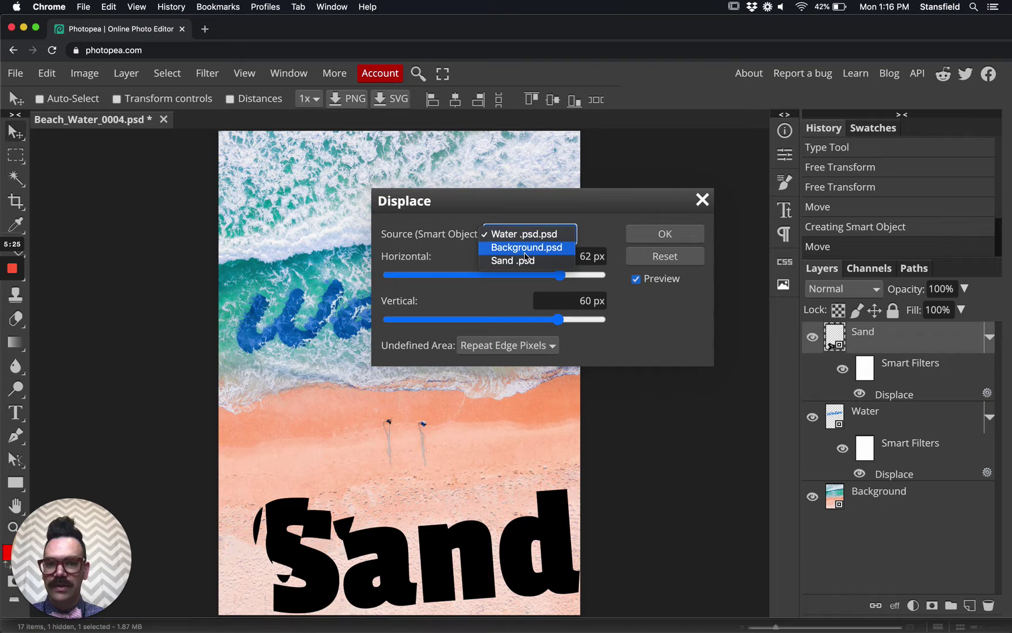
pyautogui.press('Escape')
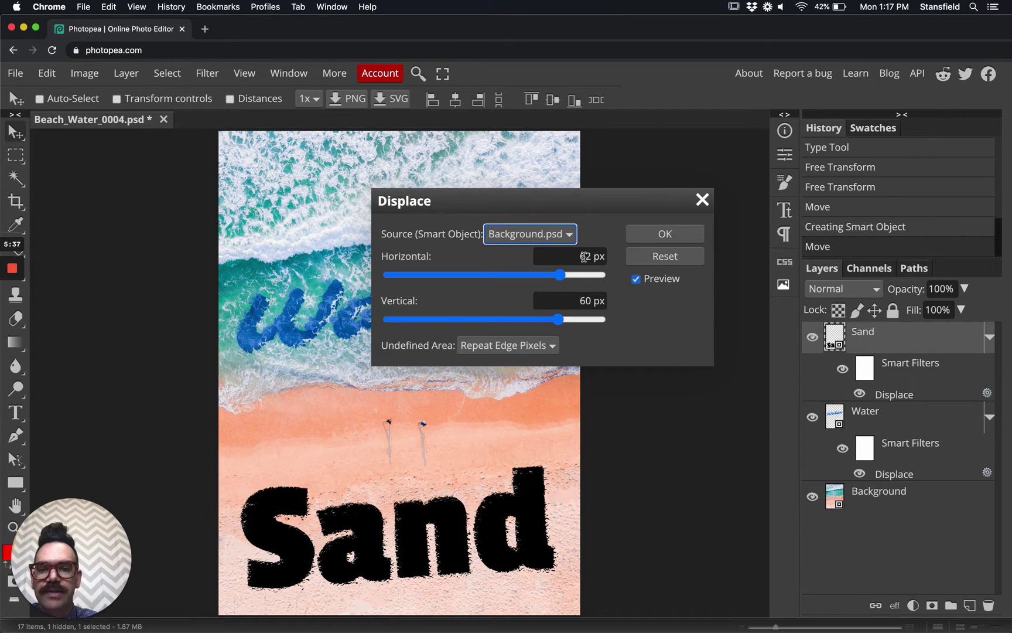
pyautogui.click(681, 232)
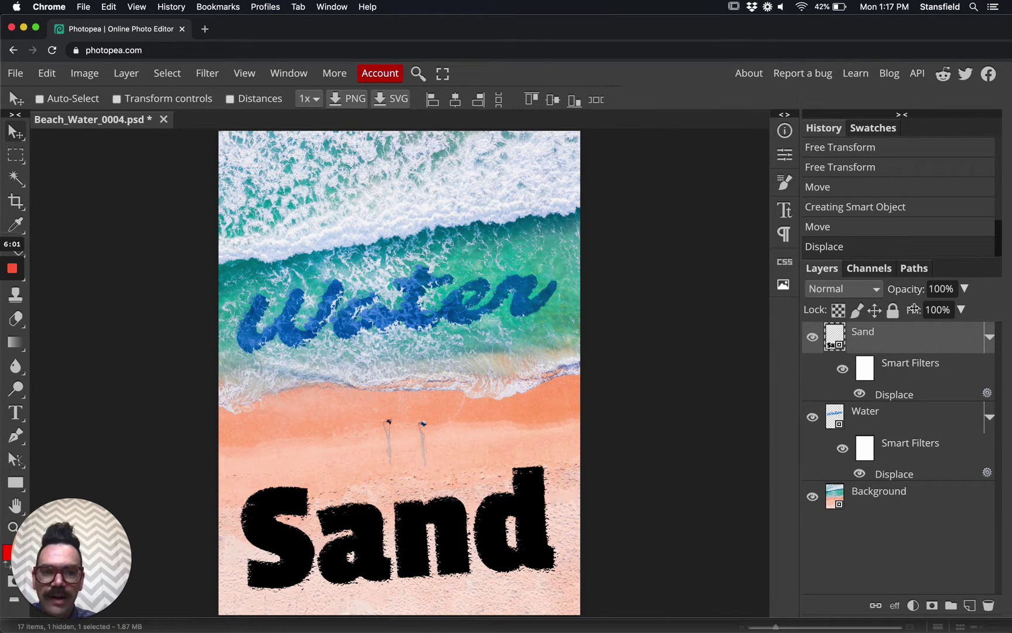
# Step: Scrub the Sand layer's Fill from 100% down to 0%
pyautogui.moveTo(914, 309); pyautogui.dragTo(769, 311)
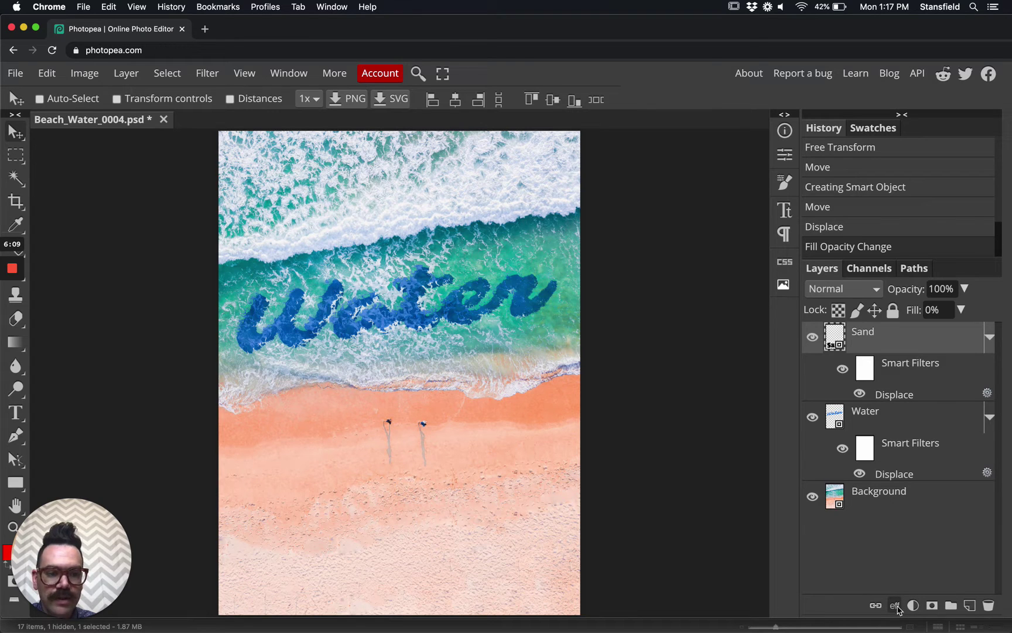
# Step: Add a red Color Overlay to the Sand layer through Blending Options
pyautogui.click(896, 606)
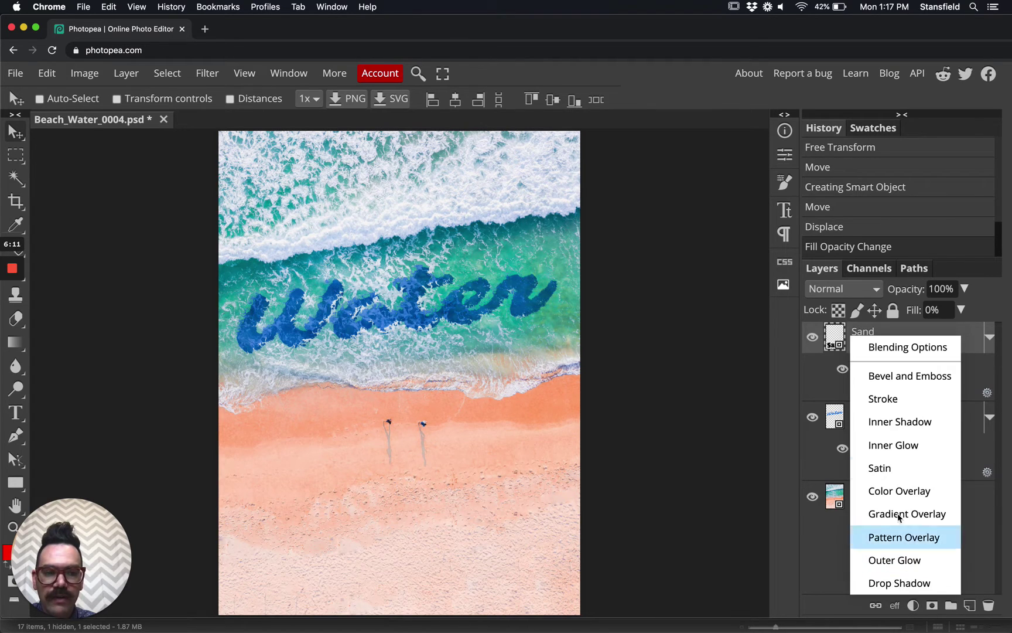
pyautogui.click(898, 351)
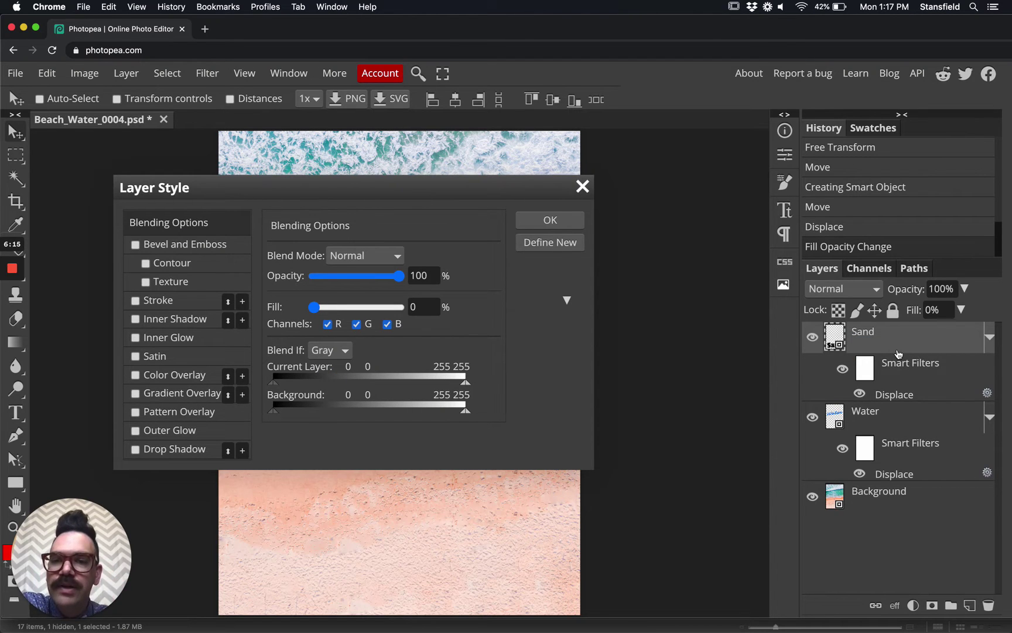
pyautogui.moveTo(454, 188); pyautogui.dragTo(871, 45)
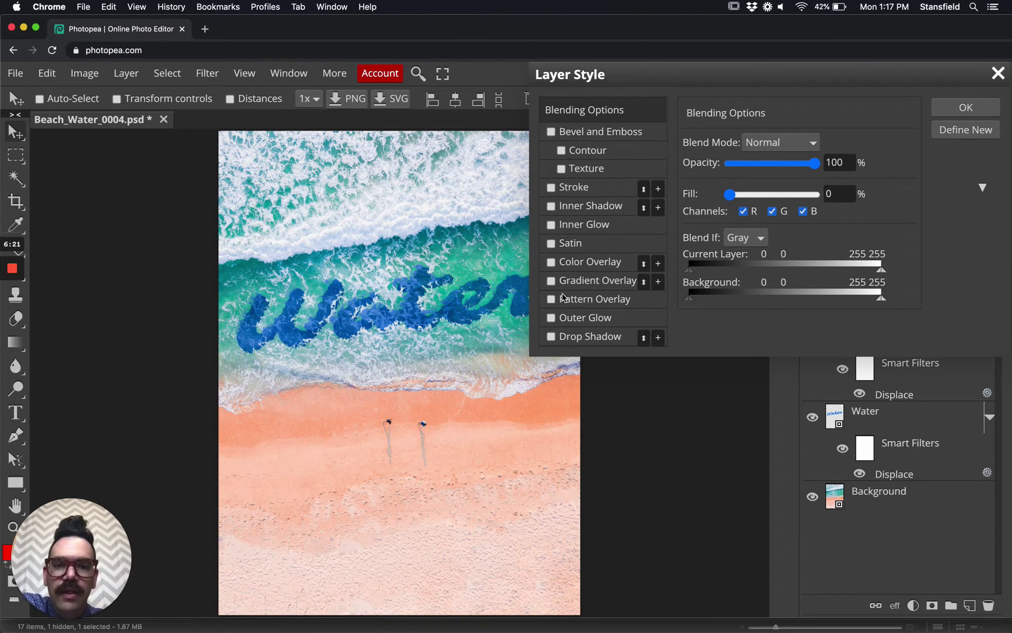
pyautogui.click(552, 263)
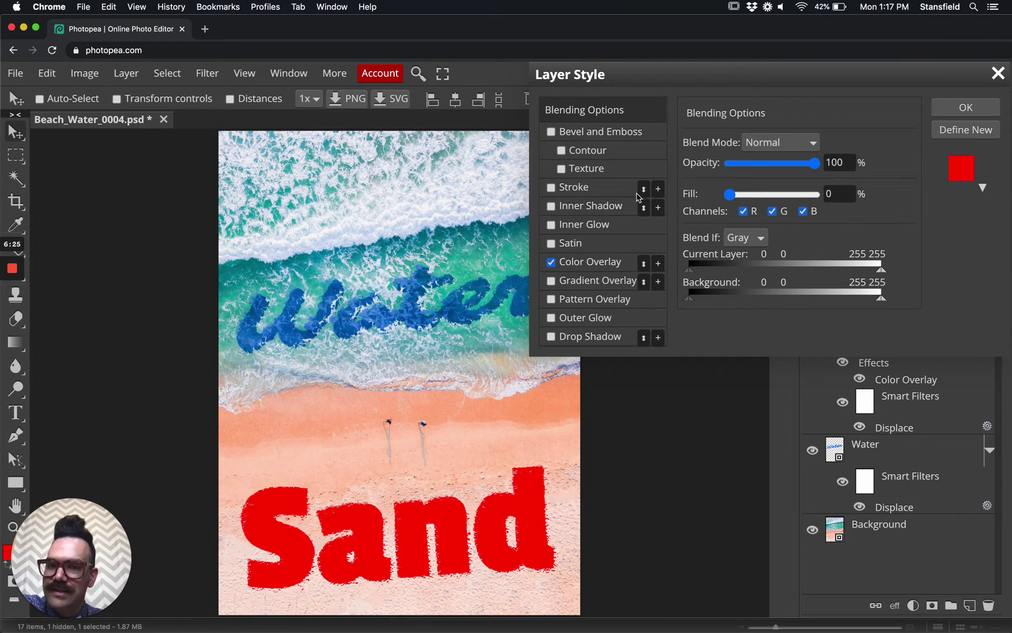
pyautogui.click(603, 263)
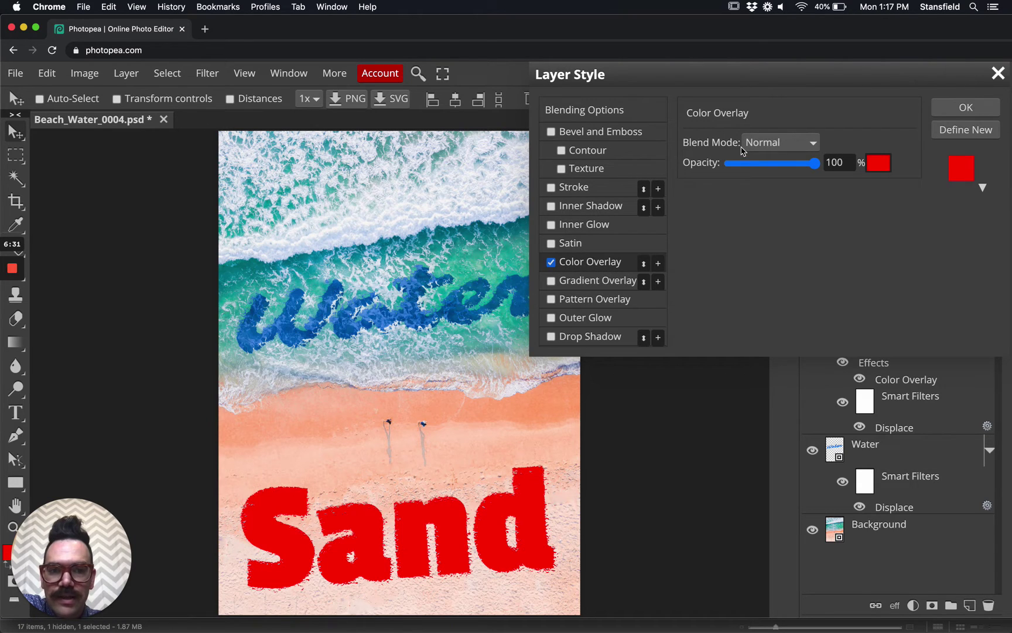
# Step: Change the Sand Color Overlay from red to a sandy orange tan, e49f4e
pyautogui.click(879, 163)
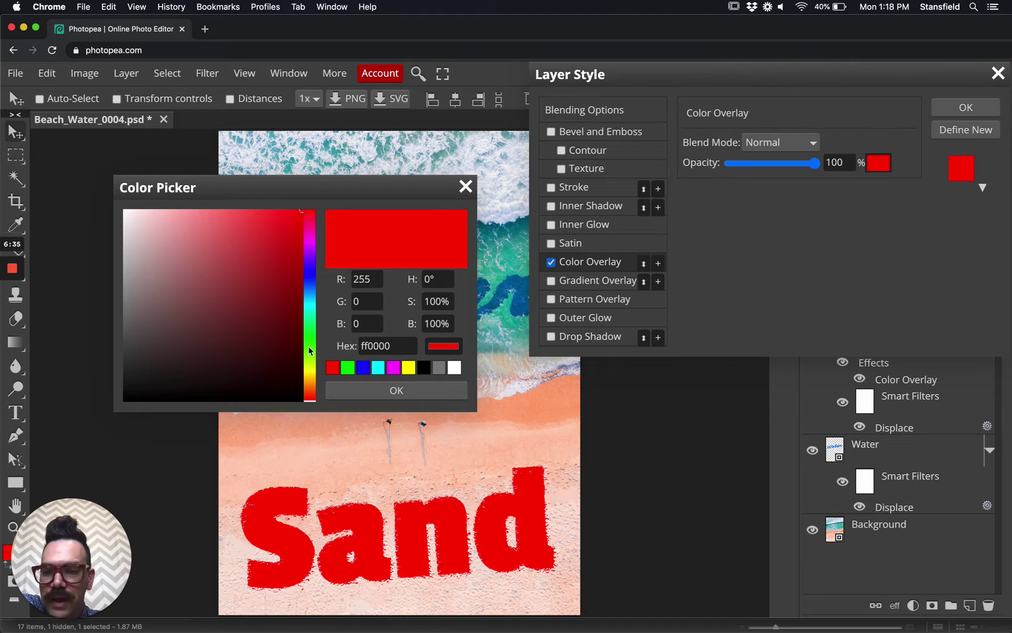
pyautogui.moveTo(309, 345); pyautogui.dragTo(313, 378)
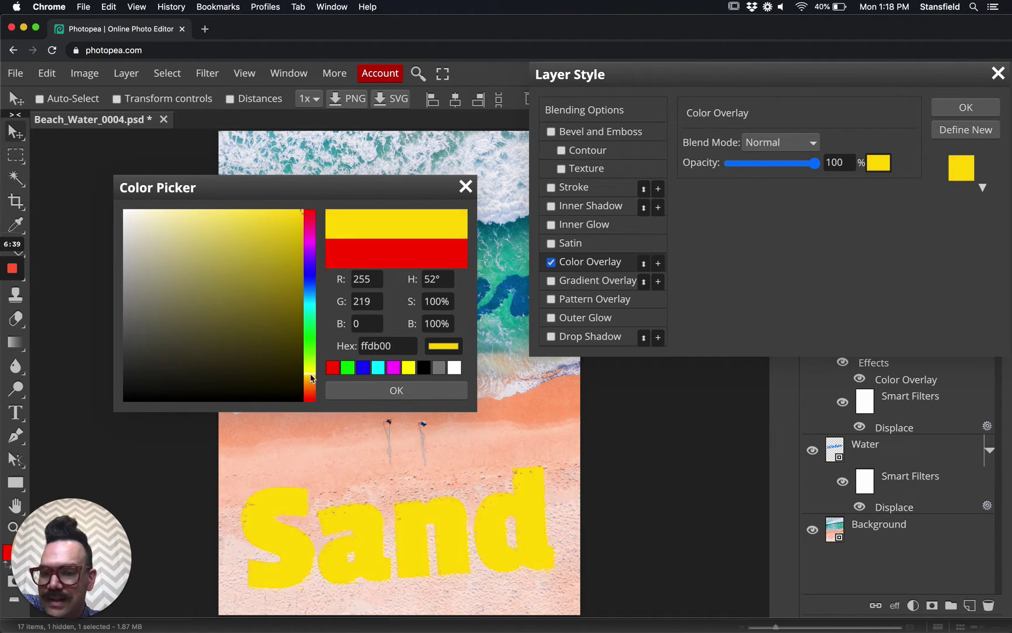
pyautogui.moveTo(311, 373); pyautogui.dragTo(309, 386)
pyautogui.moveTo(222, 227)
pyautogui.mouseDown()
pyautogui.moveTo(213, 252)
pyautogui.moveTo(221, 233)
pyautogui.mouseUp()
pyautogui.moveTo(239, 299); pyautogui.dragTo(223, 299)
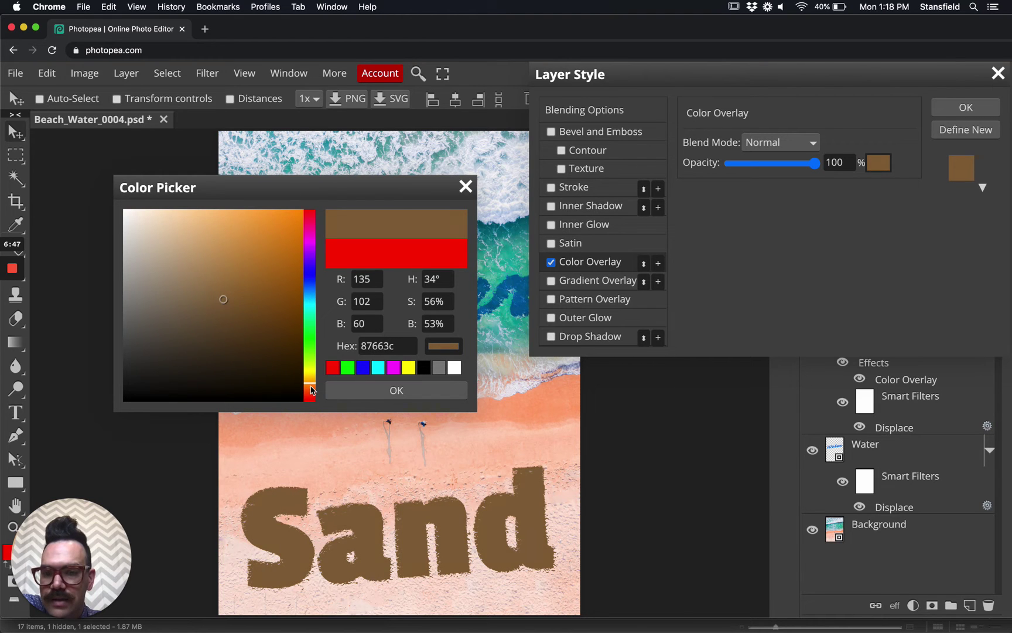
pyautogui.moveTo(312, 385); pyautogui.dragTo(313, 387)
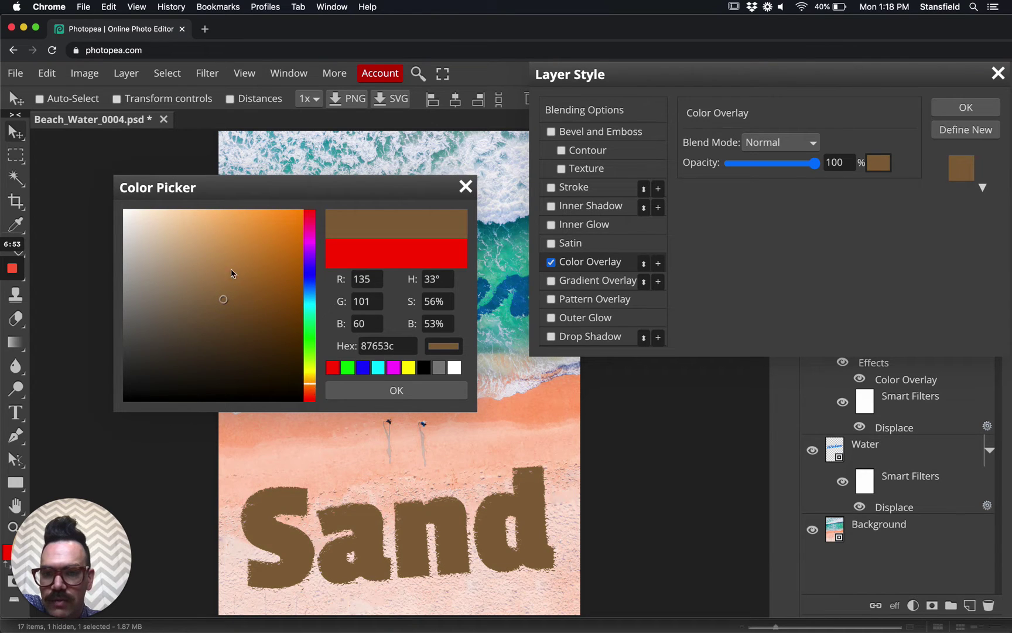
pyautogui.moveTo(221, 296)
pyautogui.mouseDown()
pyautogui.moveTo(174, 244)
pyautogui.moveTo(240, 253)
pyautogui.moveTo(255, 238)
pyautogui.moveTo(246, 224)
pyautogui.moveTo(243, 233)
pyautogui.mouseUp()
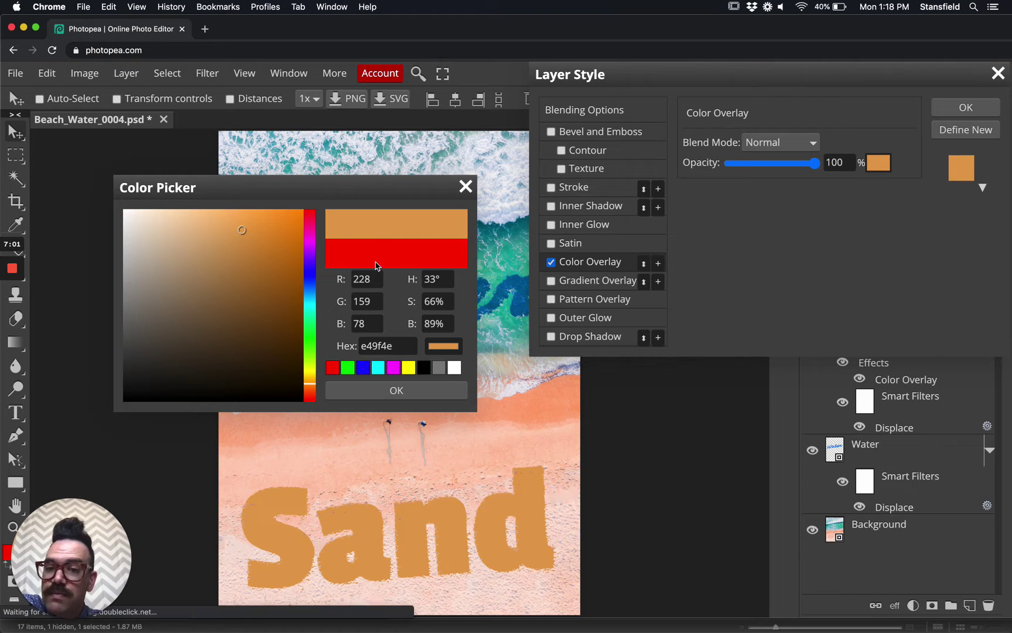
pyautogui.click(388, 391)
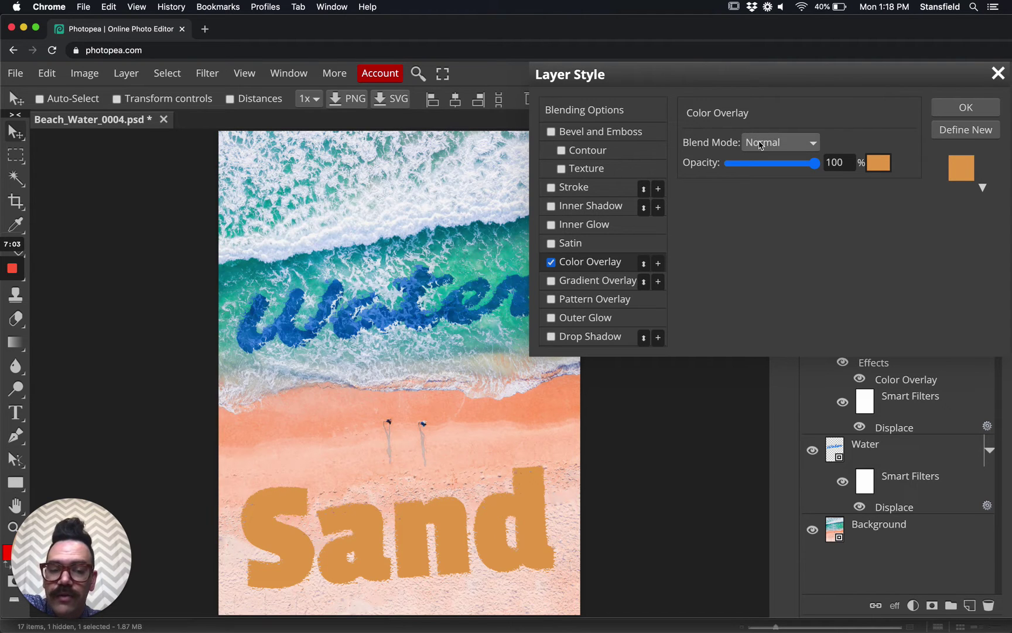
pyautogui.click(785, 143)
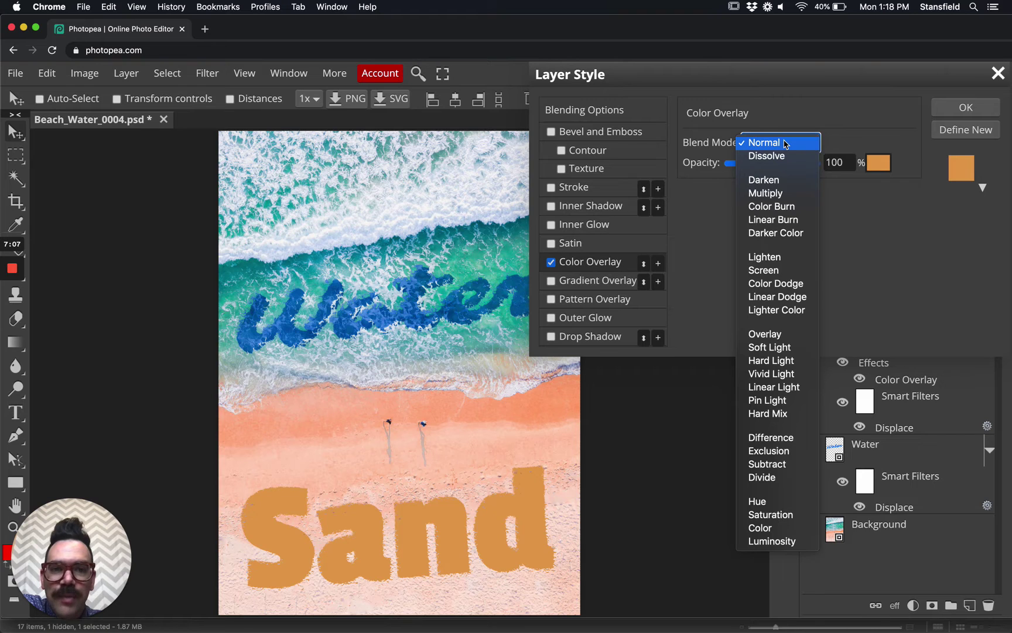
# Step: Set the overlay blend mode to Linear Burn and keep opacity at 100% after trying 42%
pyautogui.click(783, 220)
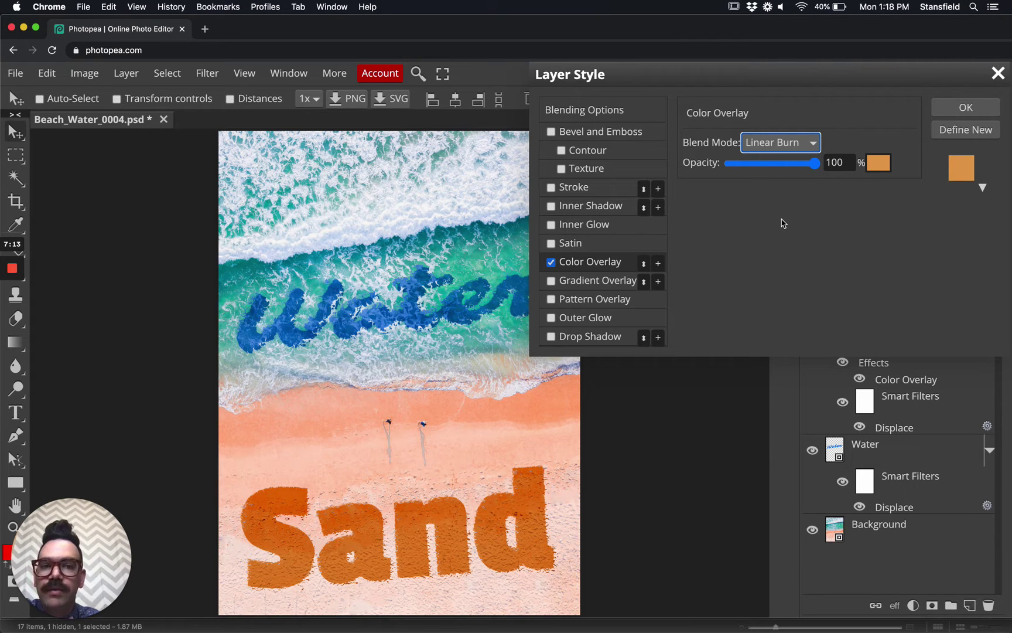
pyautogui.click(787, 163)
pyautogui.moveTo(781, 168); pyautogui.dragTo(766, 169)
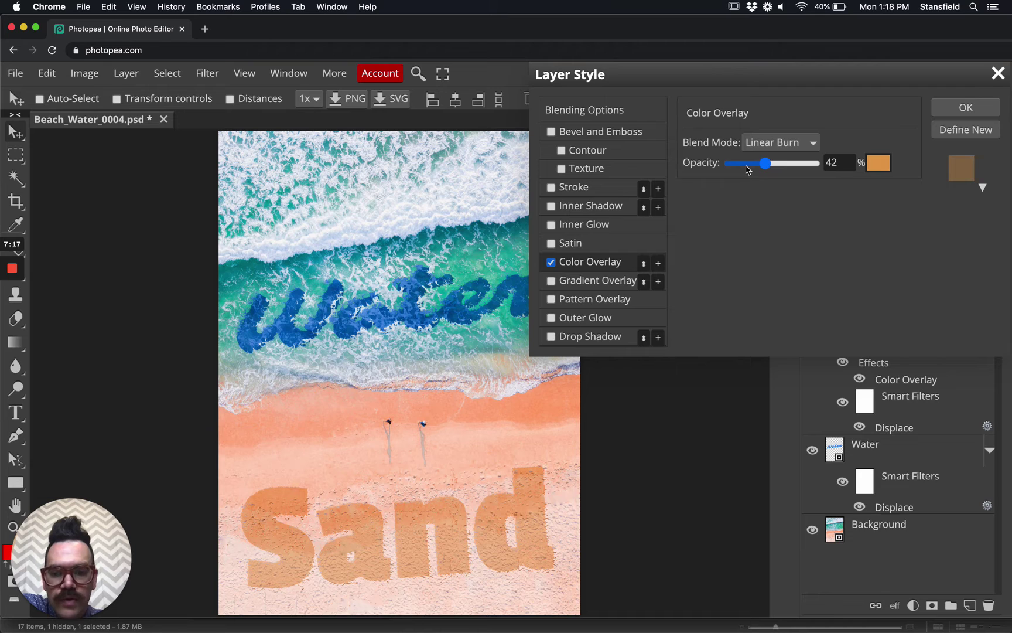
pyautogui.moveTo(767, 164); pyautogui.dragTo(820, 164)
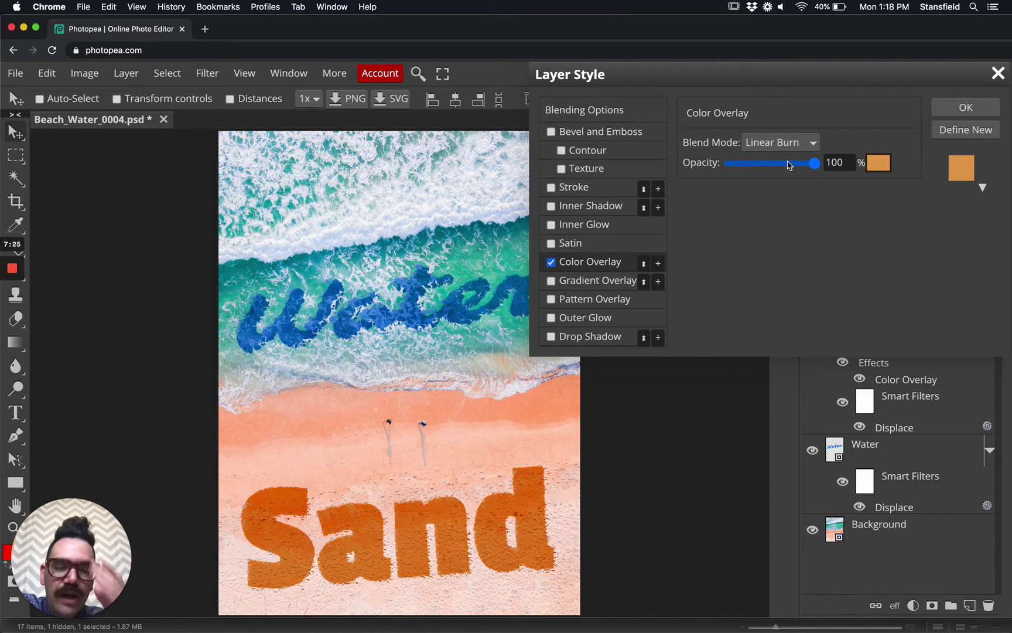
# Step: Add Bevel and Emboss to Sand with the Emboss style and direction Down
pyautogui.click(552, 133)
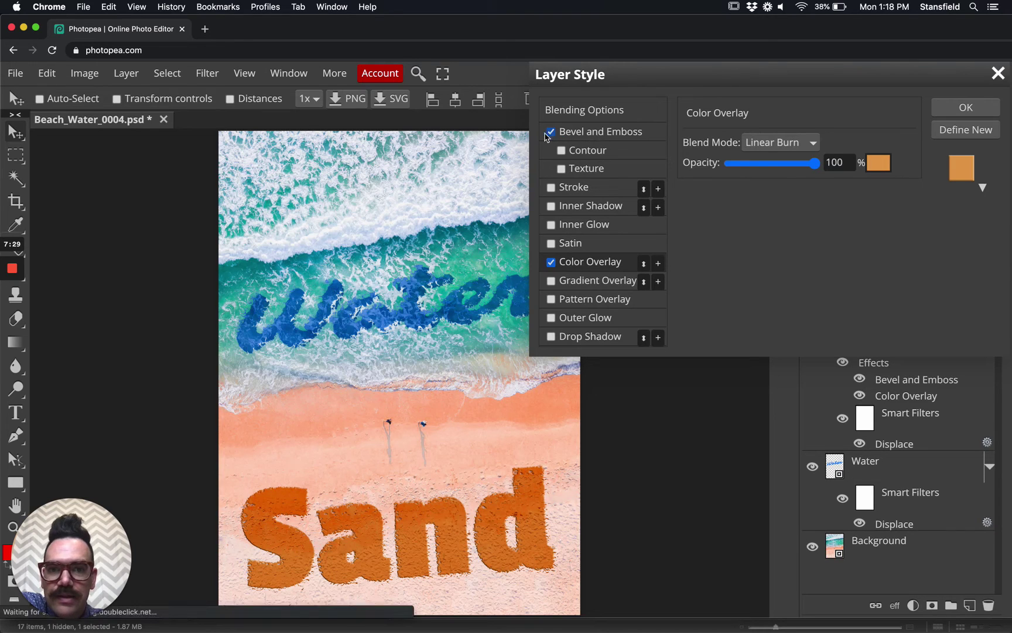
pyautogui.click(607, 137)
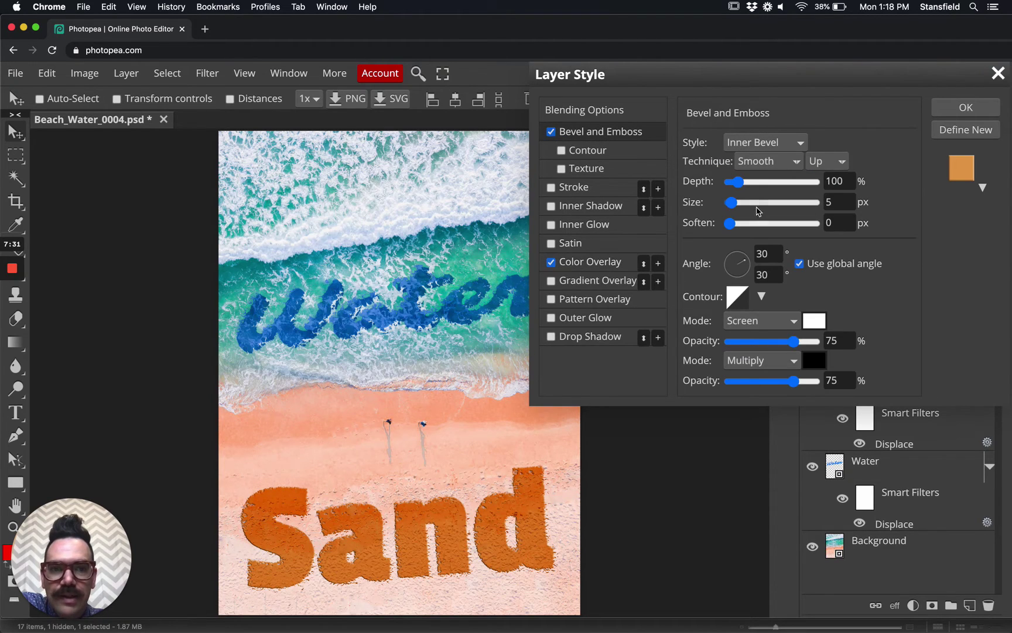
pyautogui.click(782, 144)
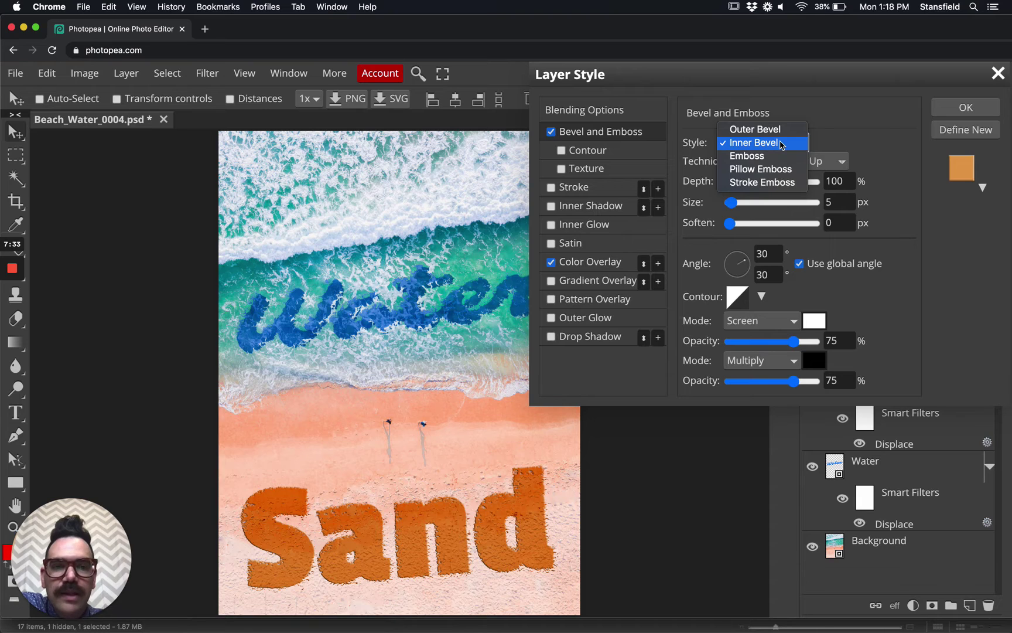
pyautogui.press('Escape')
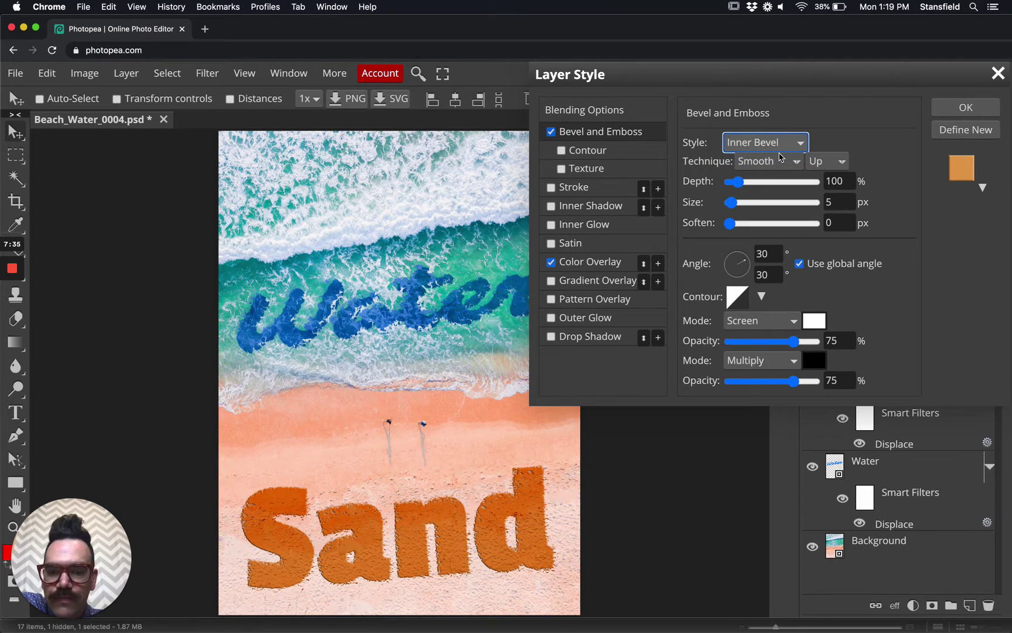
pyautogui.press('Down')
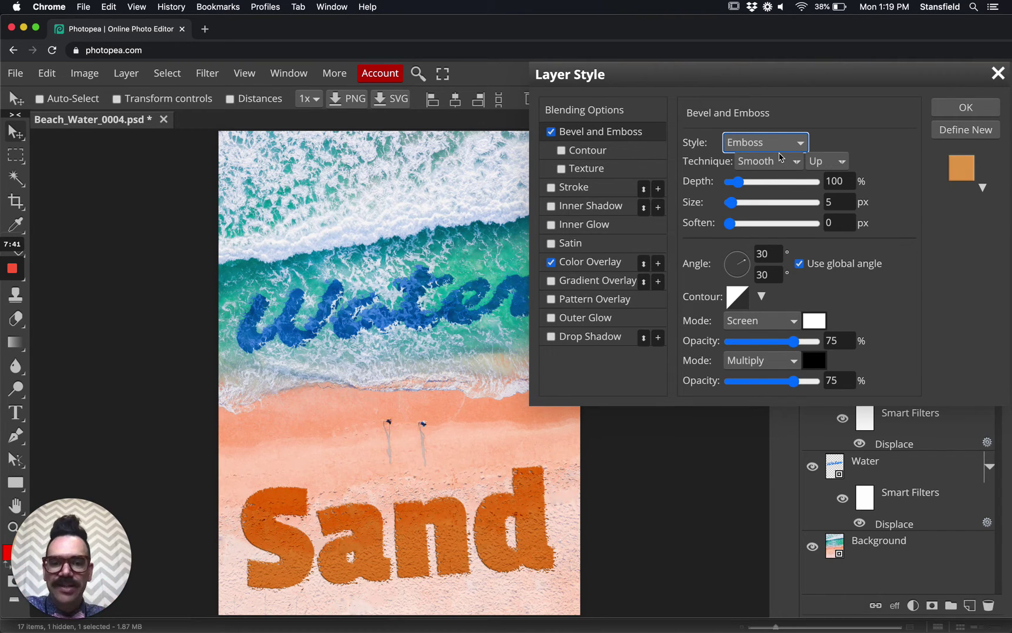
pyautogui.click(819, 162)
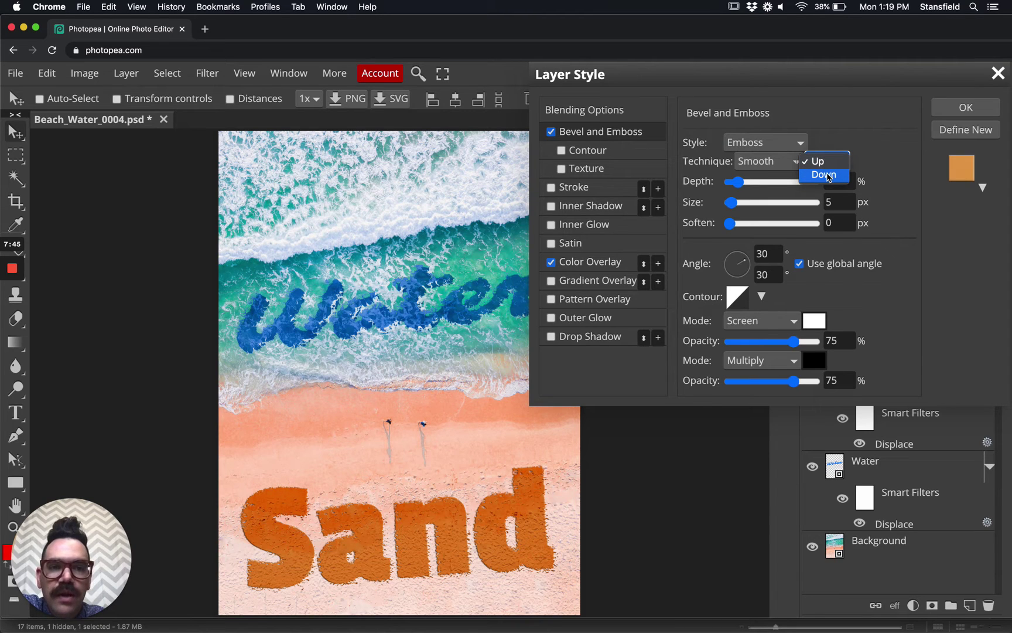
pyautogui.click(829, 176)
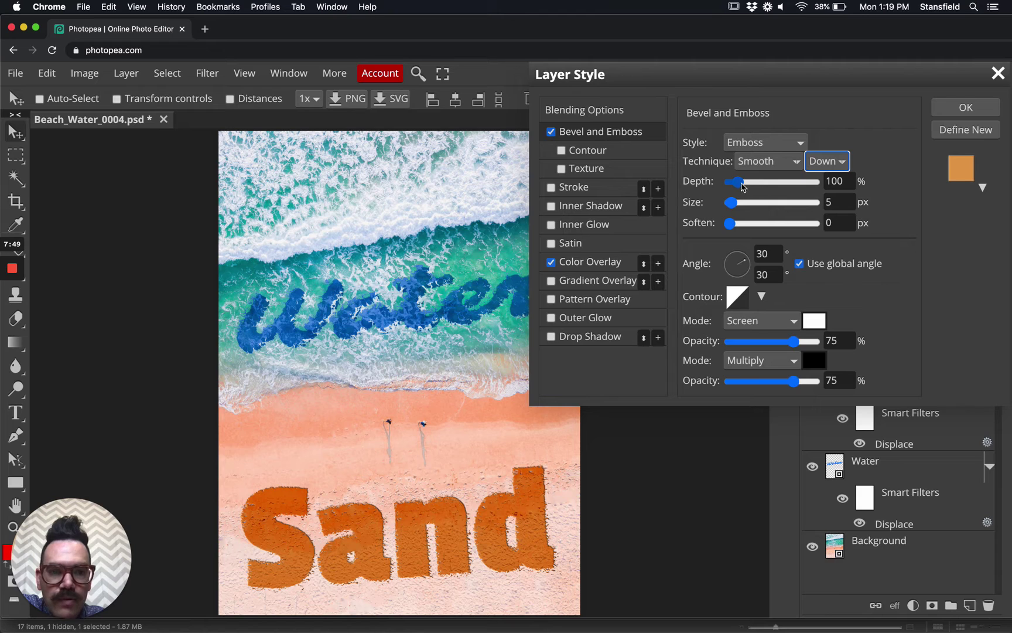
# Step: Try emboss values of Depth 120, Size 10 px and Soften 3 px
pyautogui.click(835, 176)
pyautogui.doubleClick(835, 181)
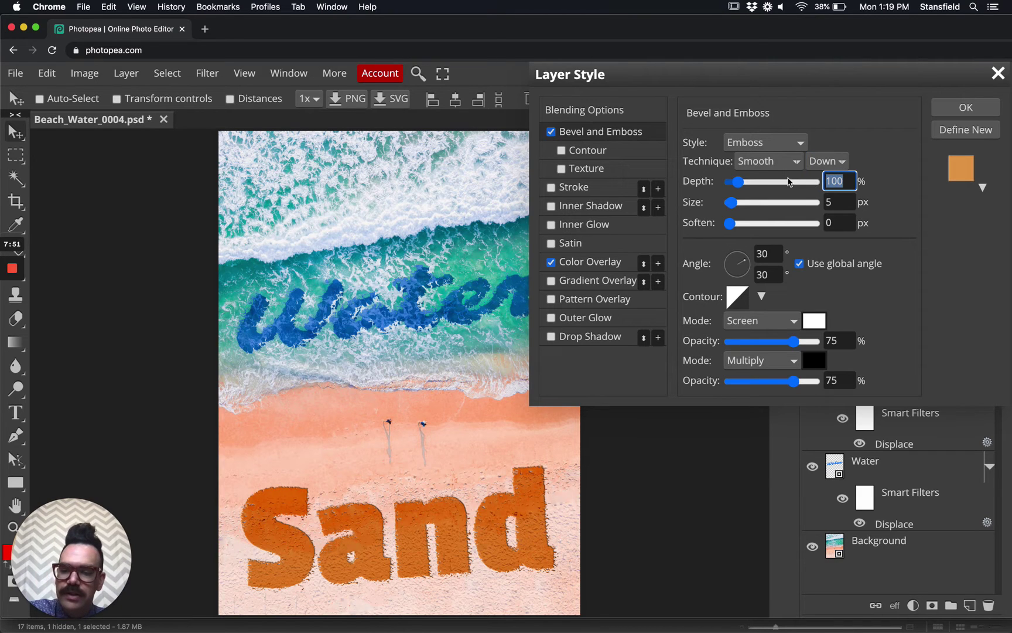
pyautogui.write('120')
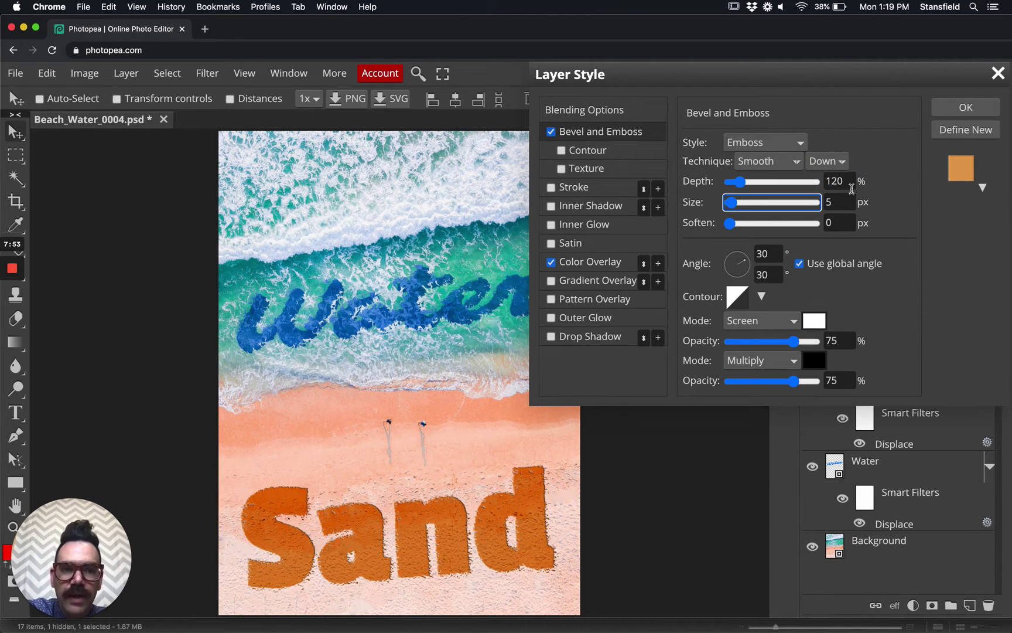
pyautogui.doubleClick(834, 203)
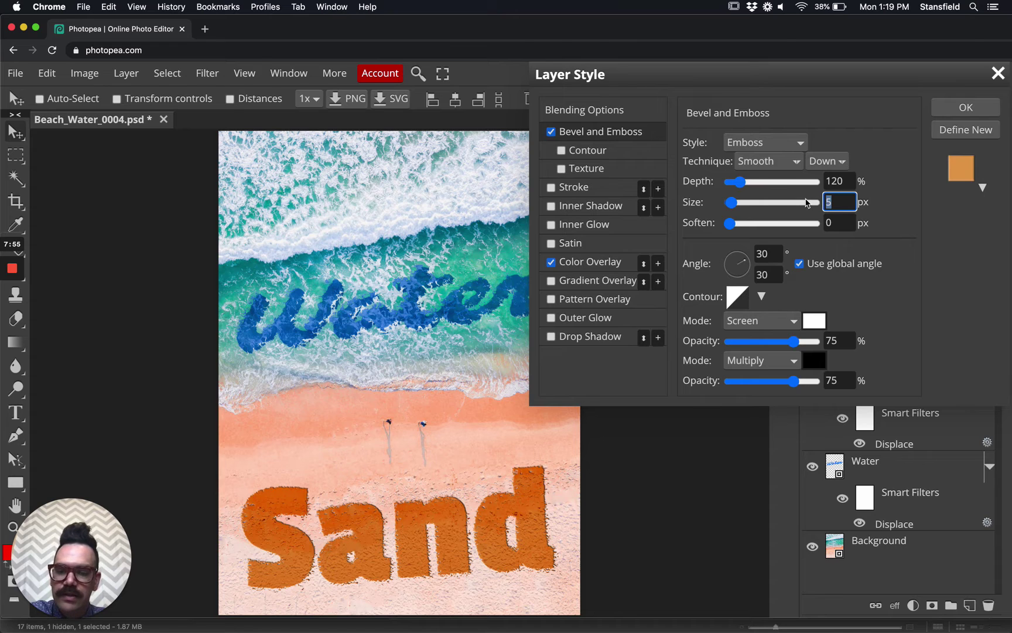
pyautogui.write('10')
pyautogui.press('Tab')
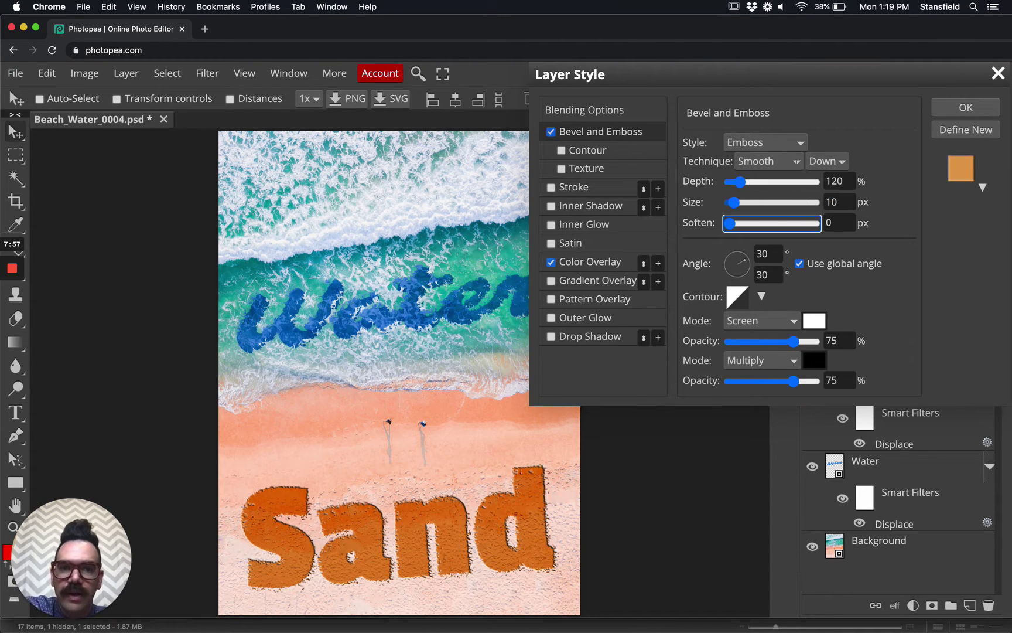
pyautogui.press('Tab')
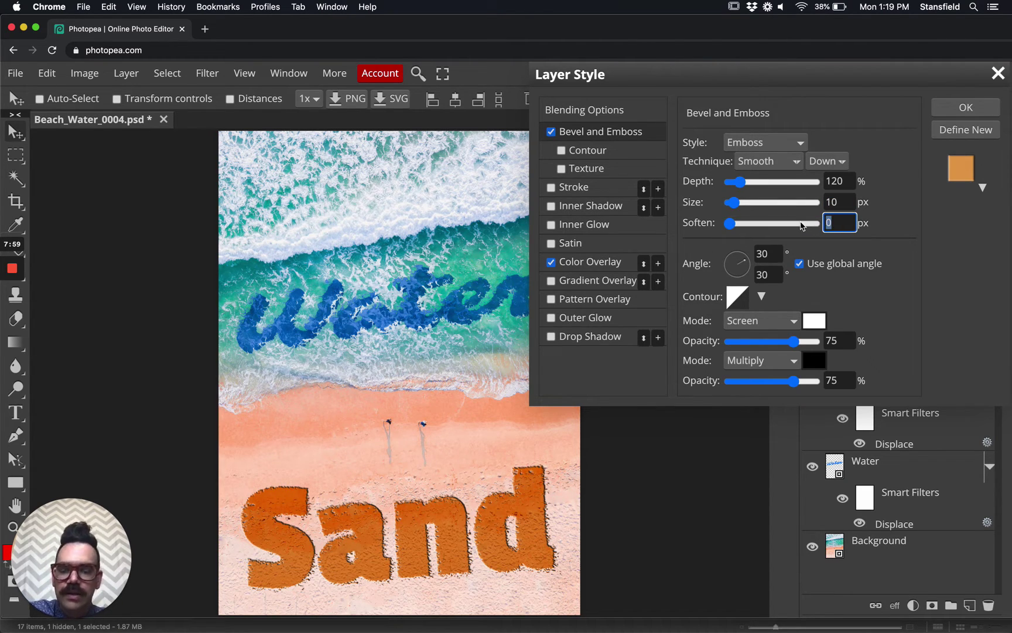
pyautogui.write('3')
pyautogui.press('Tab')
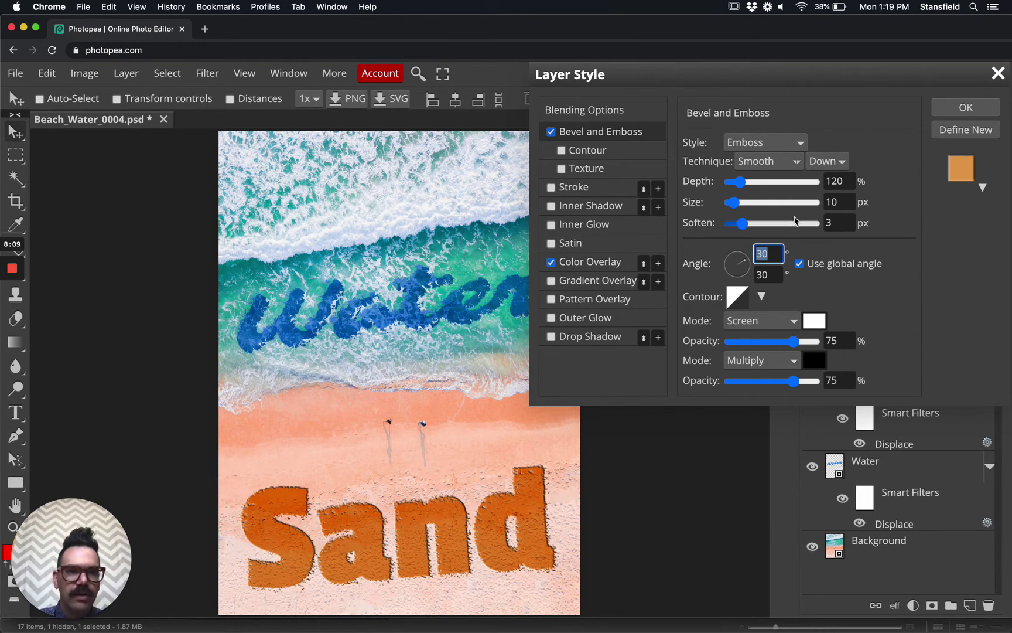
# Step: Revise the emboss to Depth 100, Size 6 px and Soften 0
pyautogui.click(844, 180)
pyautogui.doubleClick(844, 180)
pyautogui.write('100')
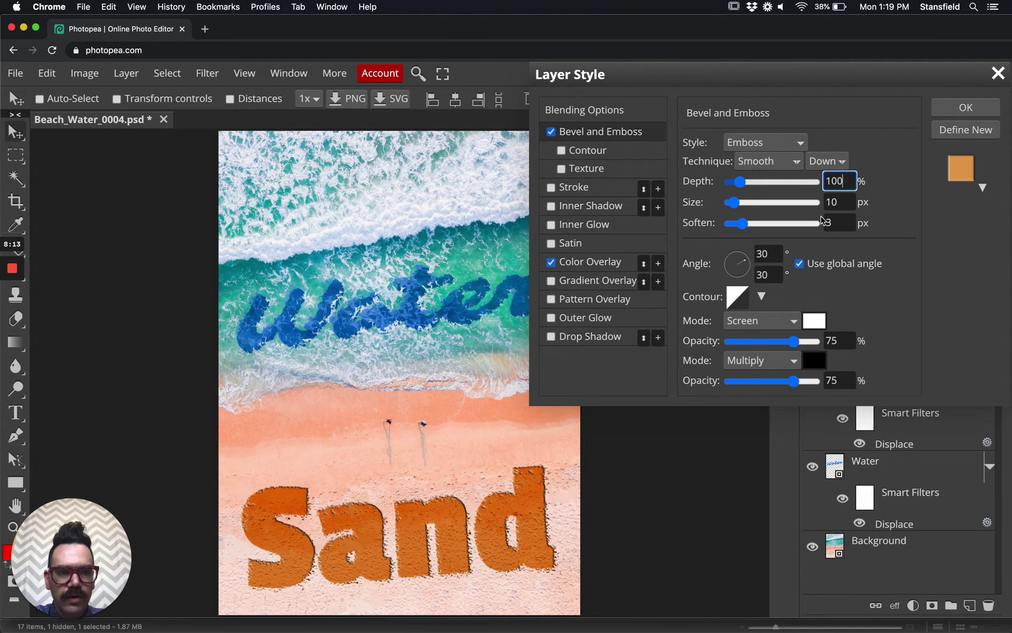
pyautogui.click(838, 203)
pyautogui.doubleClick(838, 202)
pyautogui.write('6')
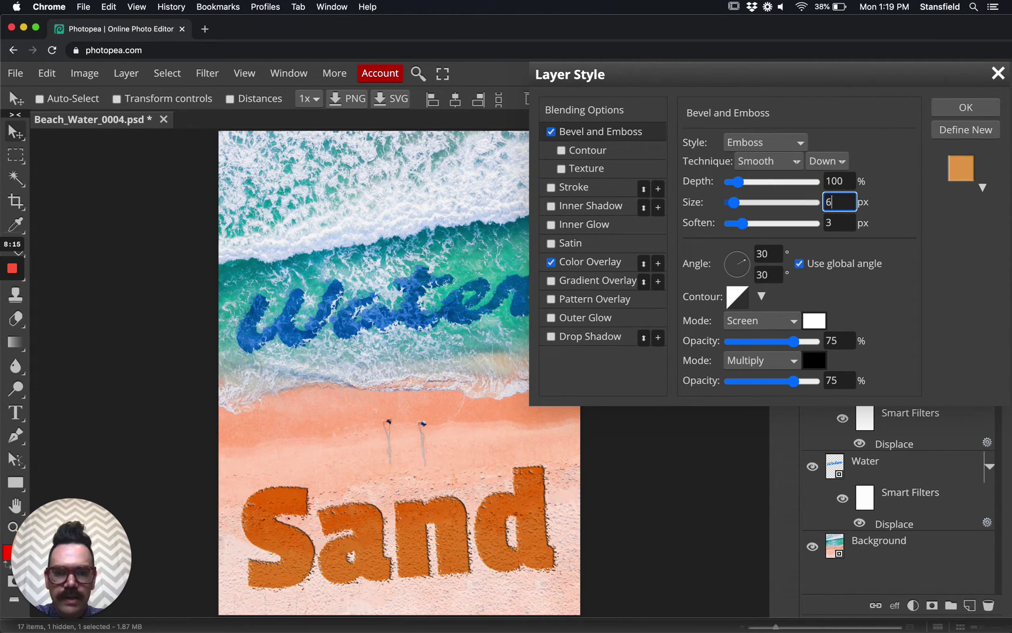
pyautogui.press('Tab')
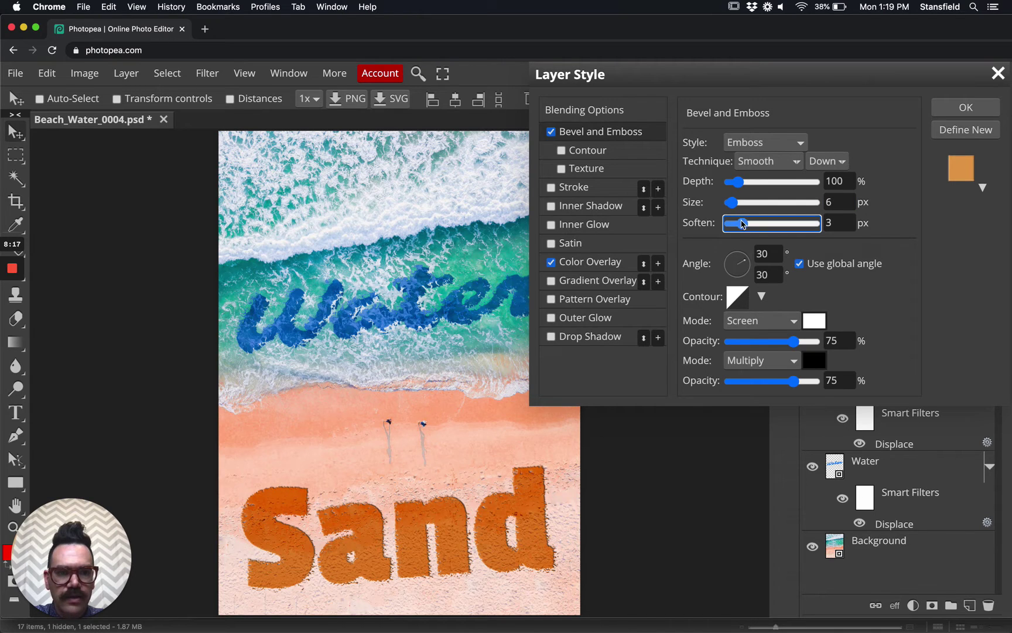
pyautogui.moveTo(735, 225); pyautogui.dragTo(729, 224)
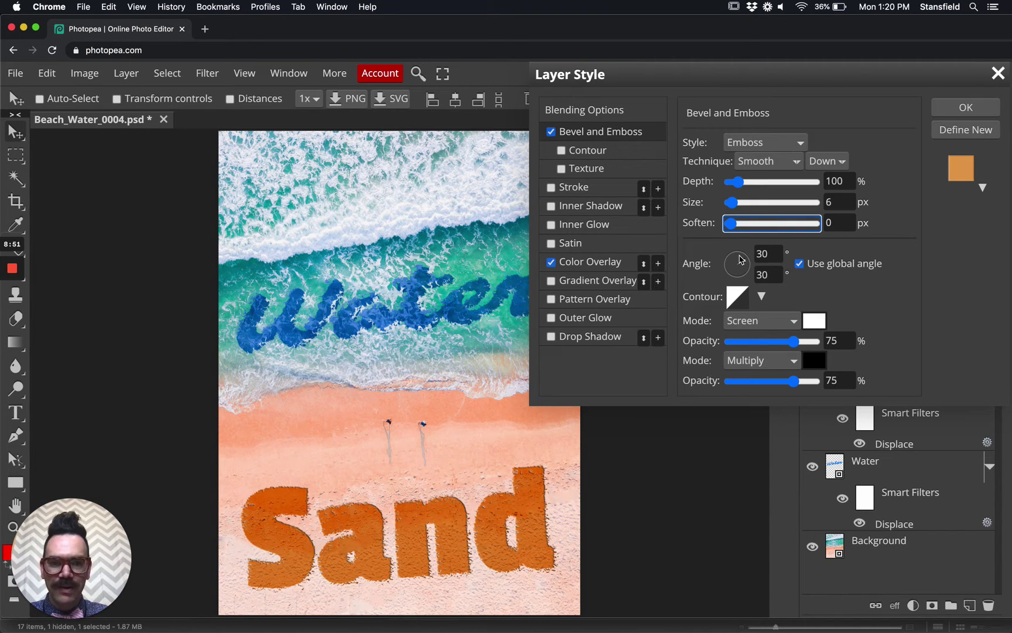
pyautogui.moveTo(740, 273); pyautogui.dragTo(741, 273)
# Step: Tune the emboss lighting angle and altitude, ending at a -130° angle and 30° altitude
pyautogui.write('-90')
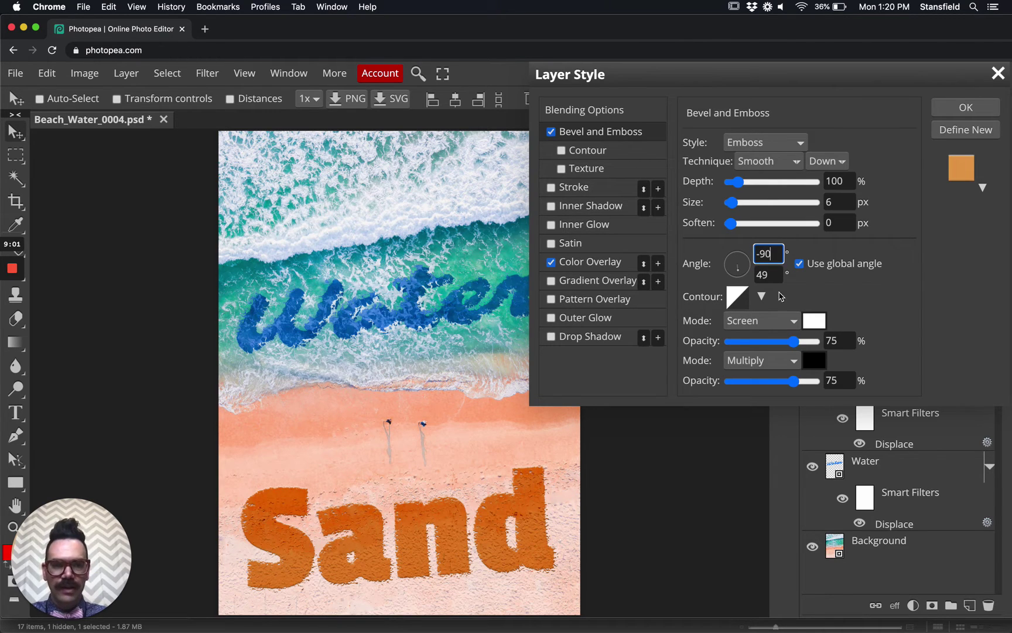
pyautogui.press('Tab')
pyautogui.write('45')
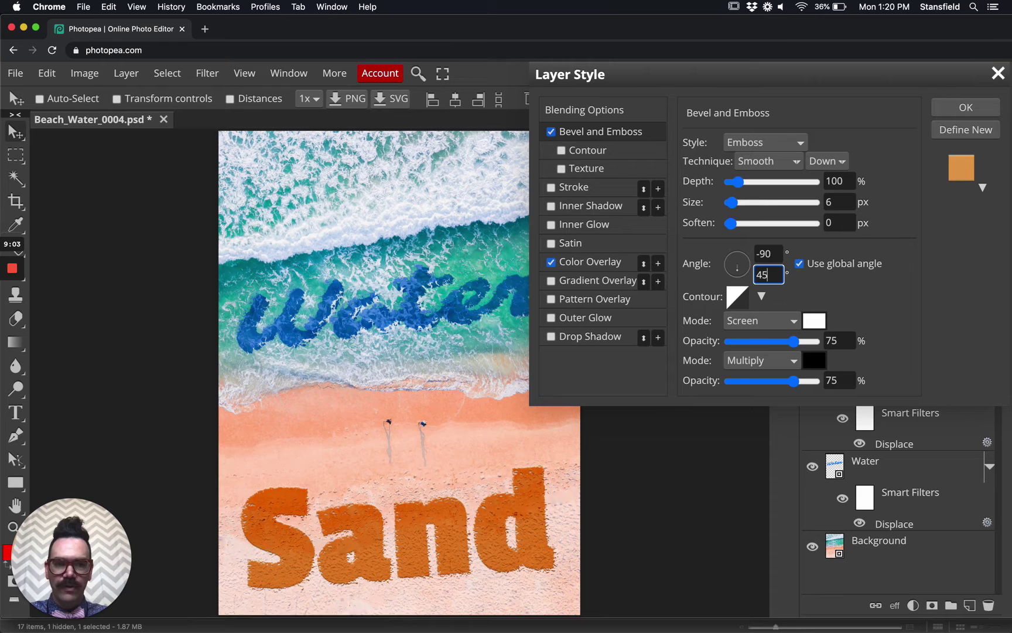
pyautogui.click(739, 272)
pyautogui.click(740, 277)
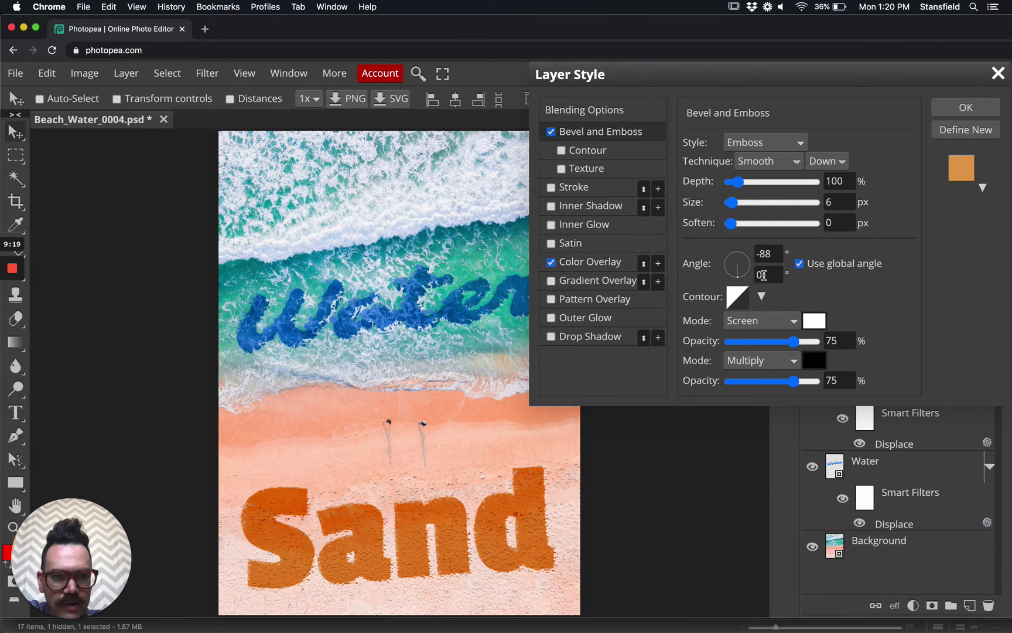
pyautogui.click(777, 255)
pyautogui.press('BackSpace')
pyautogui.write('-90')
pyautogui.press('Tab')
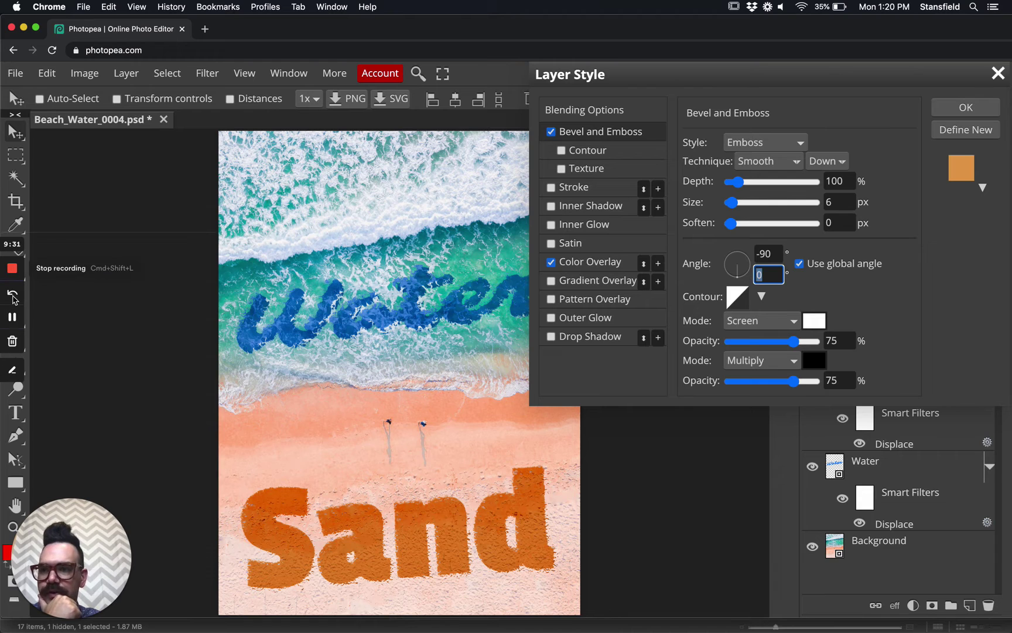
pyautogui.click(12, 316)
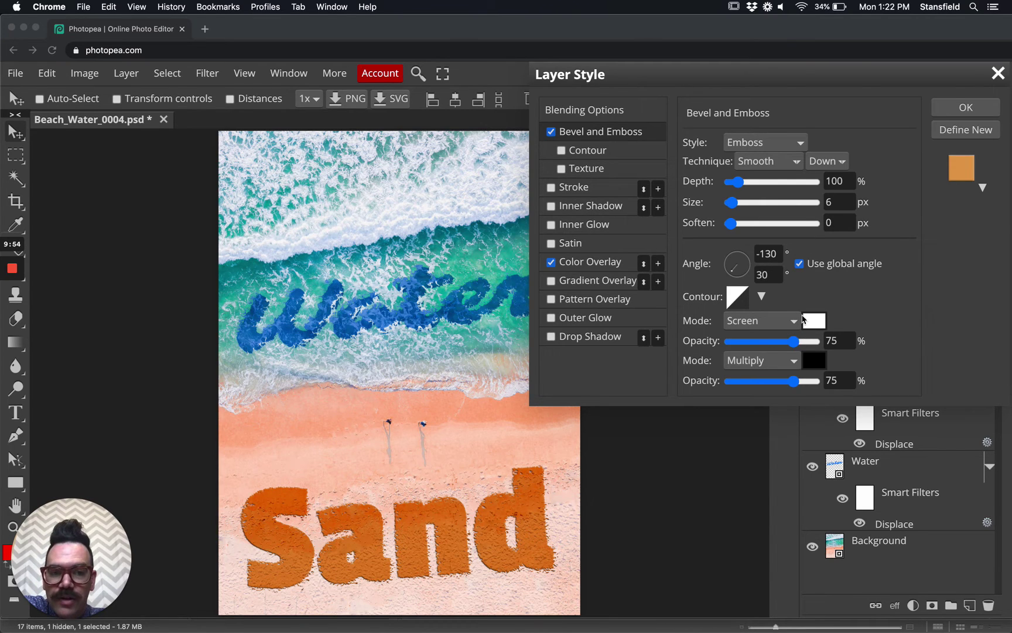
# Step: Set the emboss highlight mode to Linear Dodge and shadow mode to Linear Burn
pyautogui.click(777, 326)
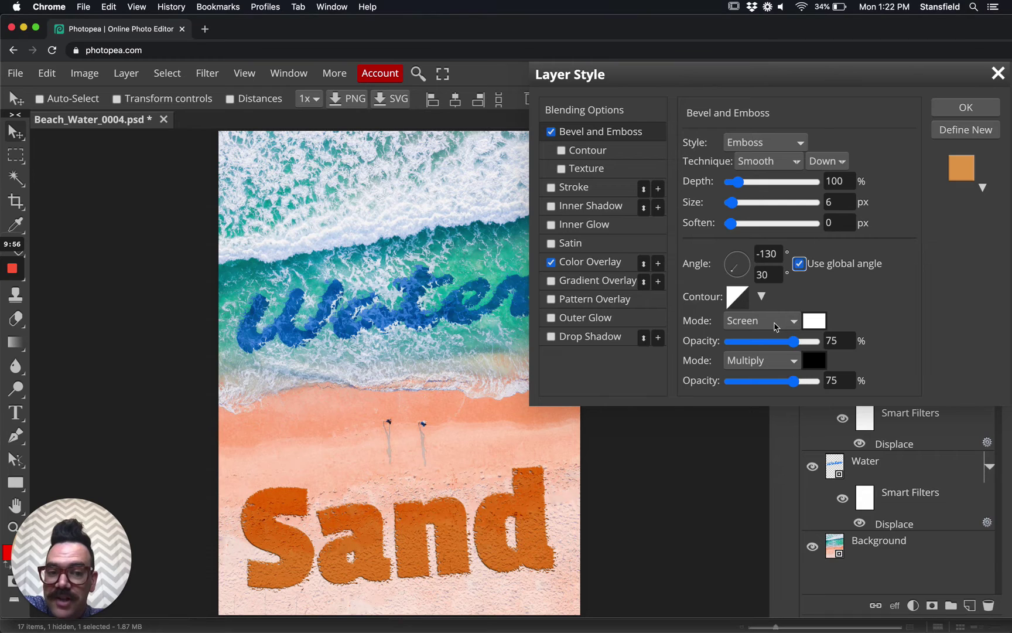
pyautogui.click(777, 326)
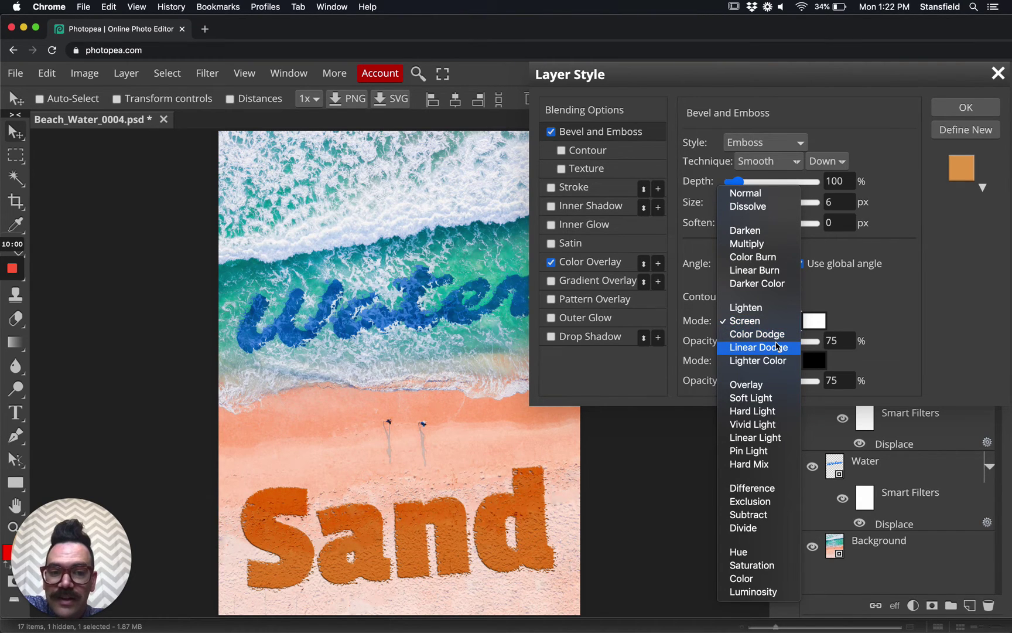
pyautogui.click(778, 346)
pyautogui.click(767, 362)
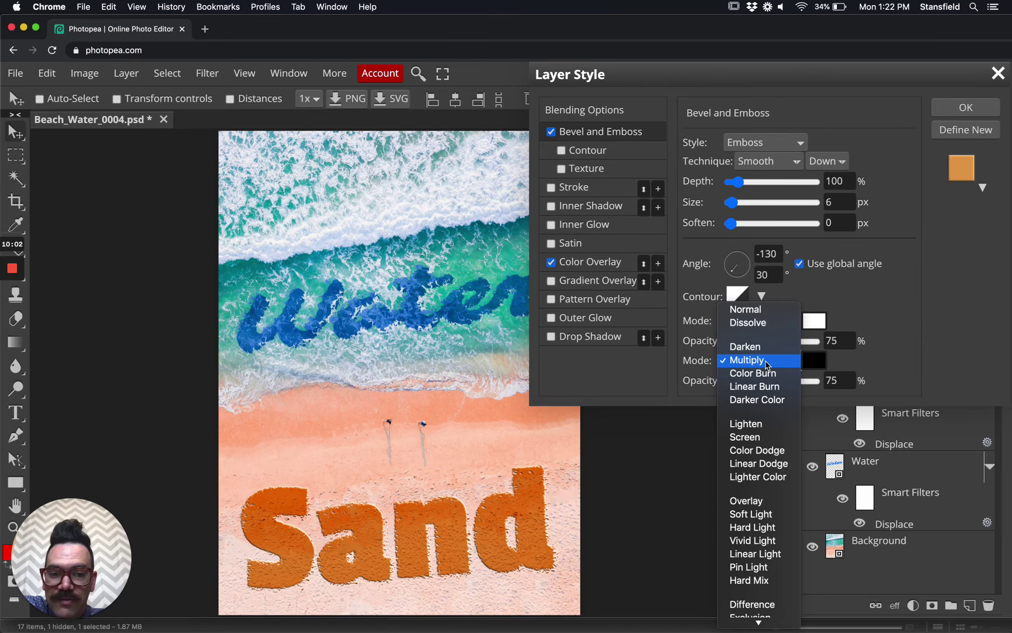
pyautogui.press('Escape')
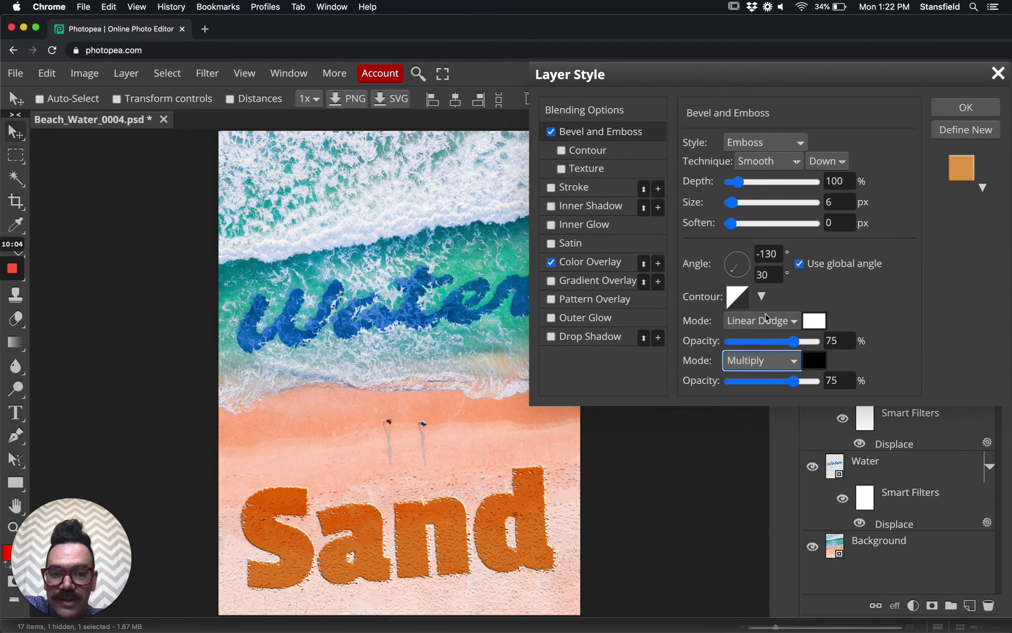
pyautogui.scroll(-2, 772, 363)
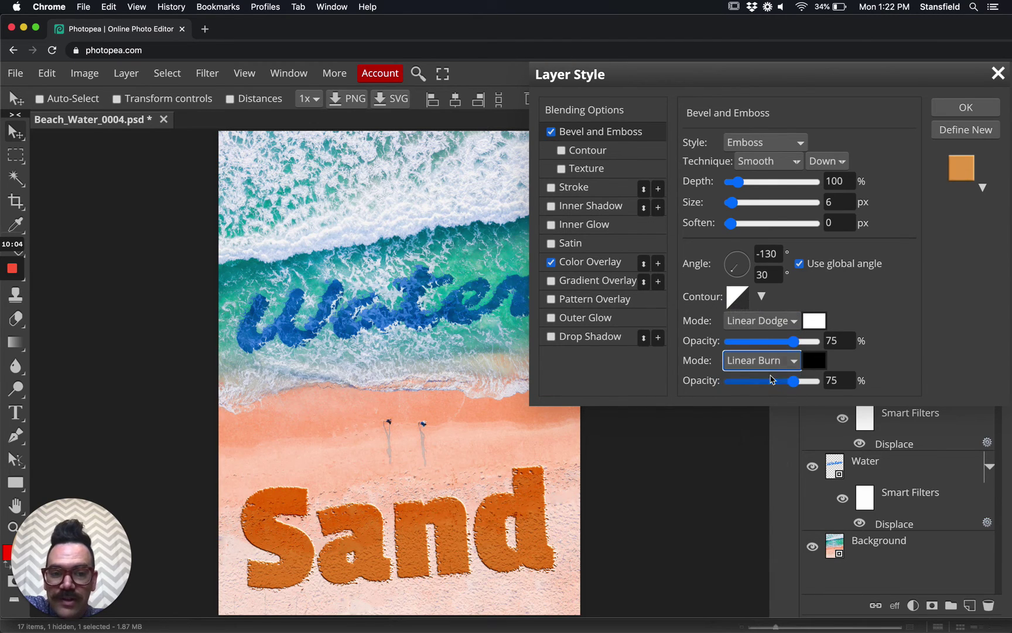
# Step: Set both highlight and shadow opacity to 45%, after first trying 30%
pyautogui.click(838, 342)
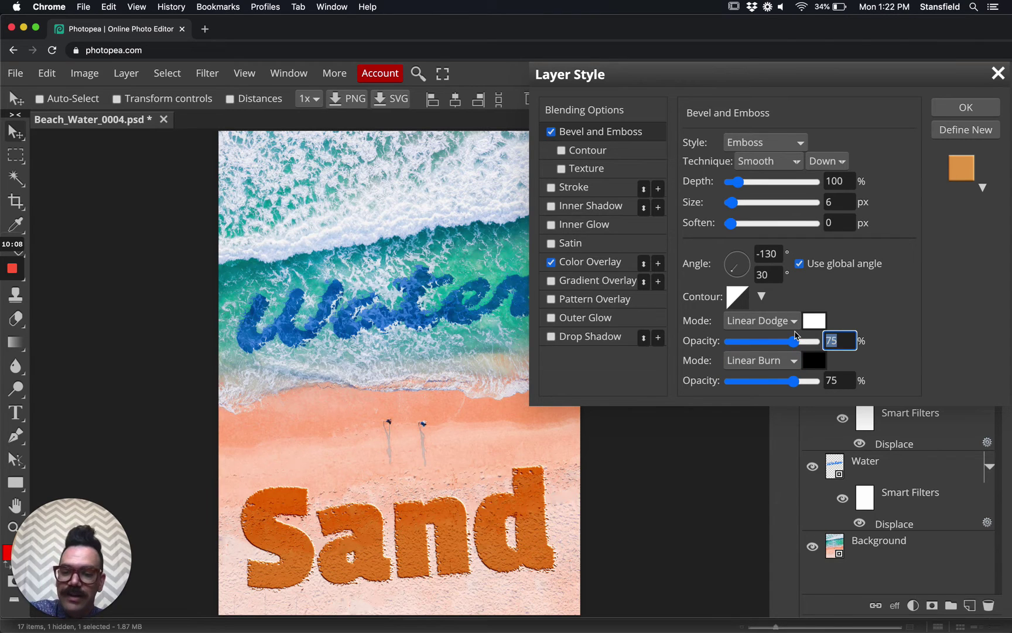
pyautogui.write('30')
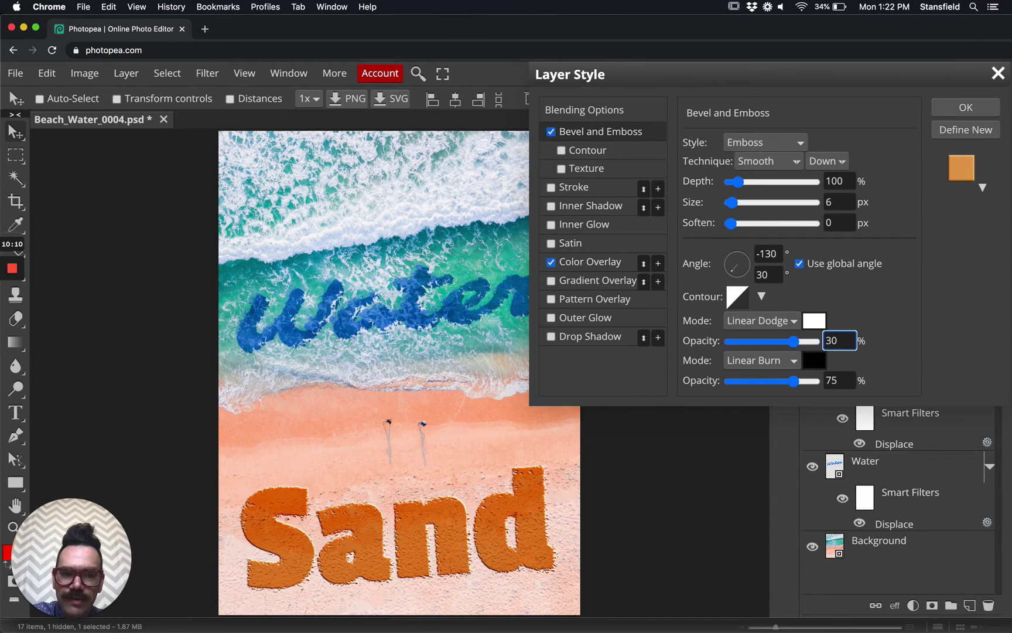
pyautogui.press('Tab')
pyautogui.press('Tab')
pyautogui.write('30')
pyautogui.press('Tab')
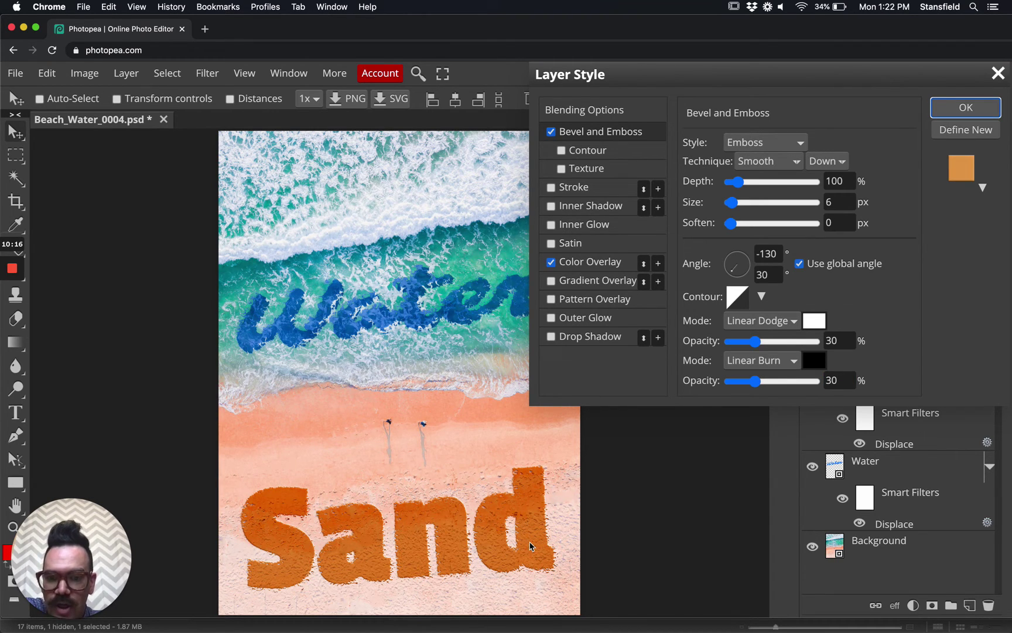
pyautogui.doubleClick(838, 339)
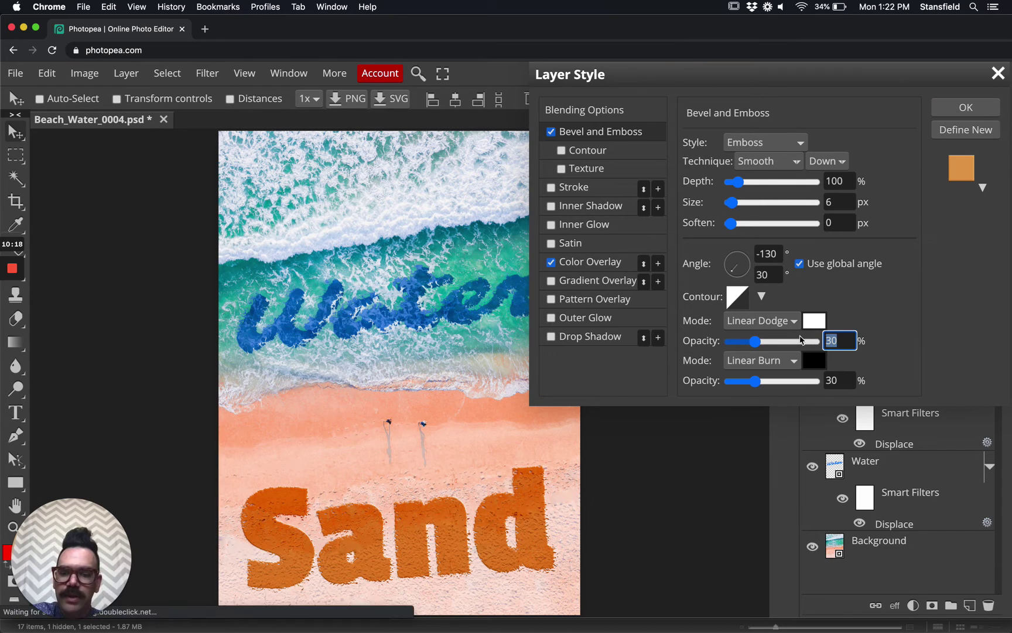
pyautogui.write('45')
pyautogui.doubleClick(837, 380)
pyautogui.write('45')
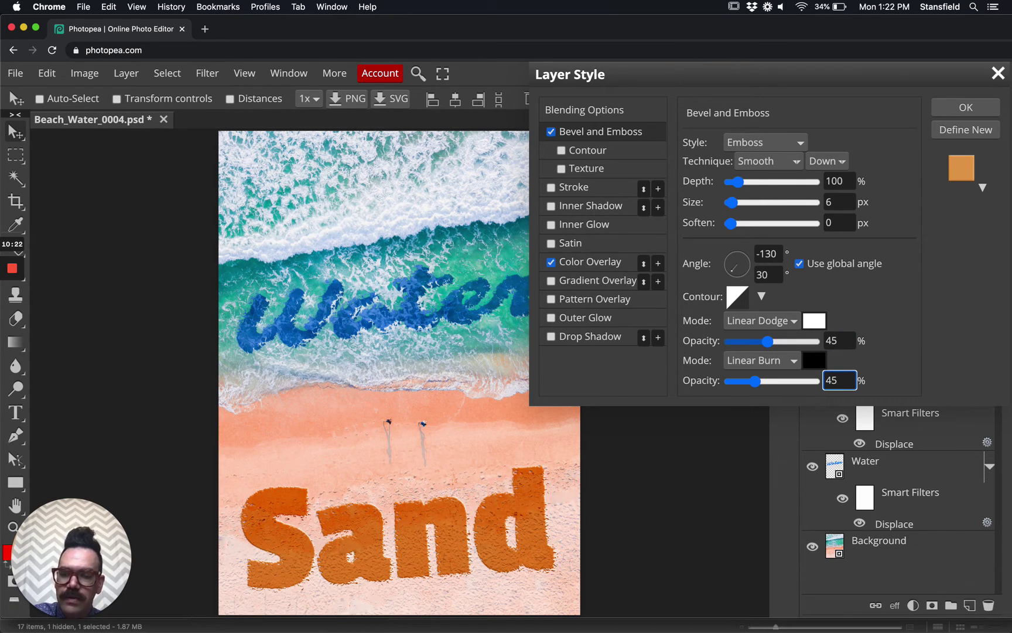
pyautogui.press('Return')
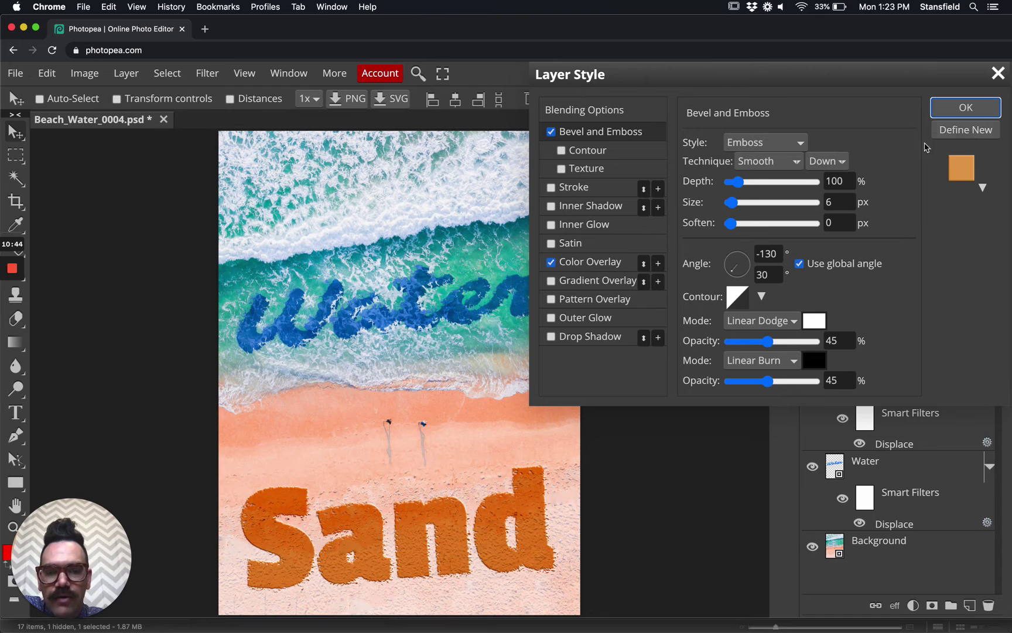
# Step: Apply the emboss and set the Sand layer's opacity to 76%
pyautogui.click(965, 108)
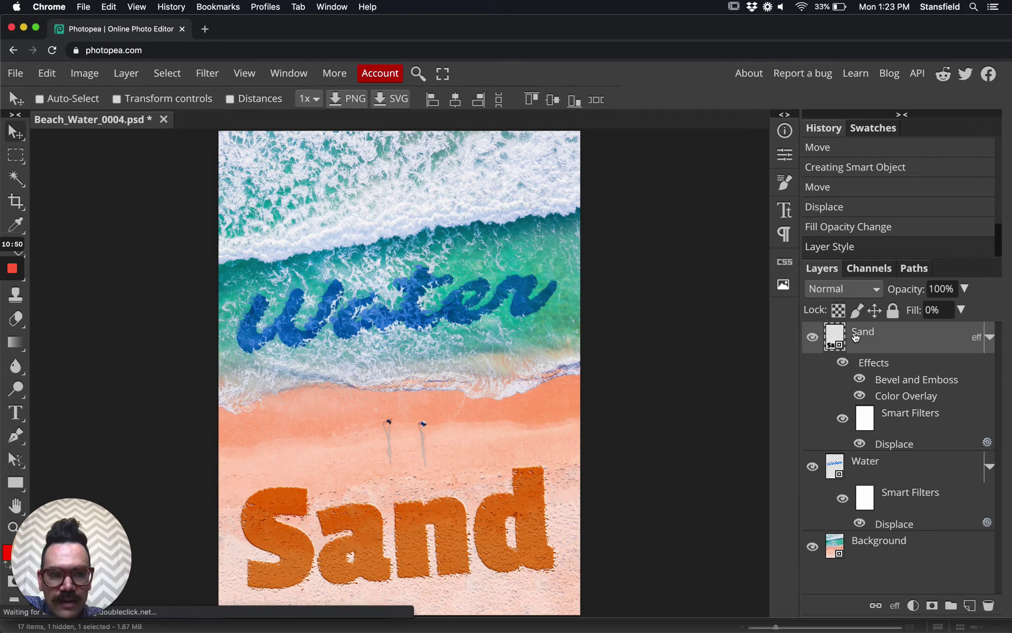
pyautogui.moveTo(910, 287); pyautogui.dragTo(901, 291)
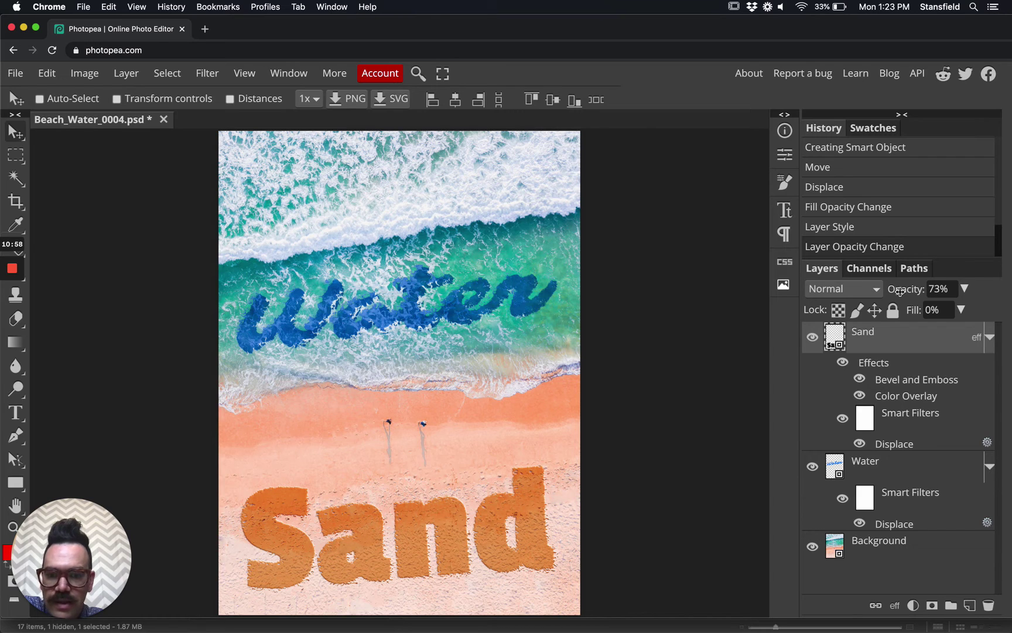
pyautogui.moveTo(900, 291)
pyautogui.mouseDown()
pyautogui.moveTo(910, 291)
pyautogui.moveTo(894, 292)
pyautogui.mouseUp()
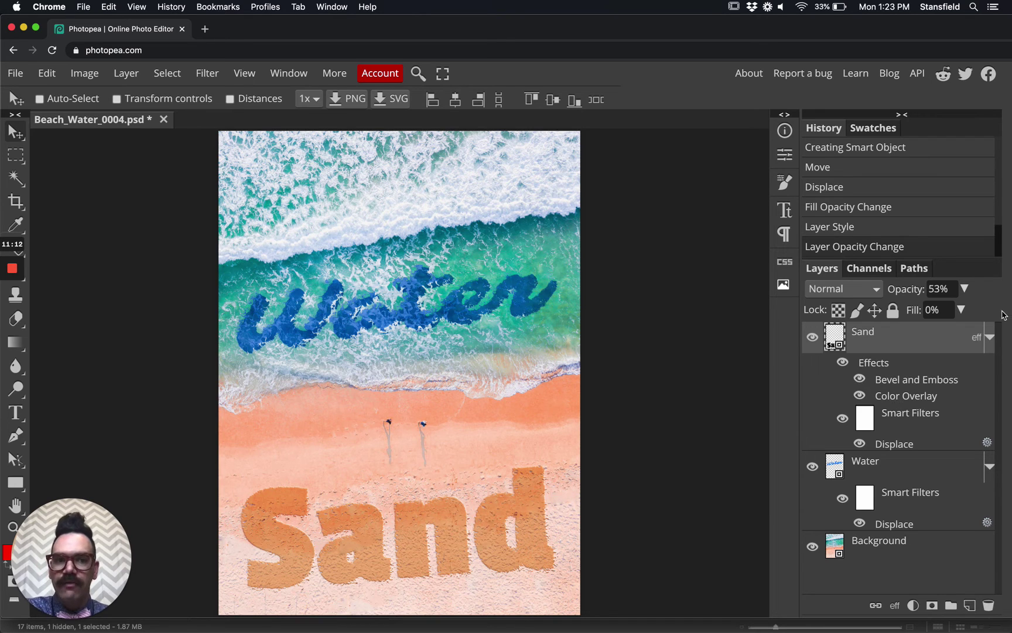
pyautogui.moveTo(905, 289); pyautogui.dragTo(920, 289)
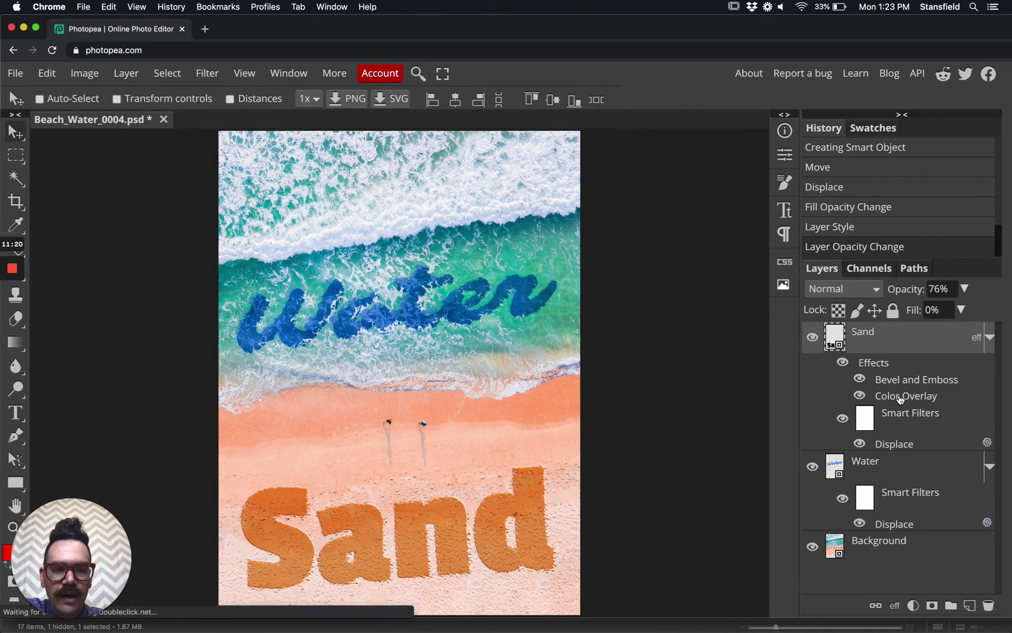
# Step: Preview a magenta Color Overlay, discard it to keep the orange, and close Layer Style
pyautogui.doubleClick(900, 399)
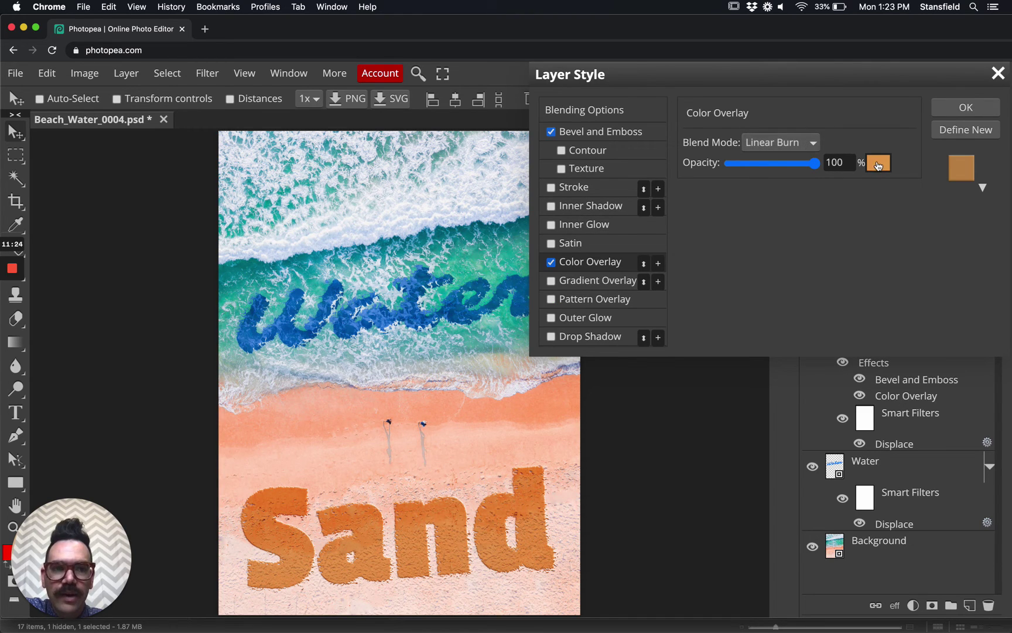
pyautogui.click(879, 164)
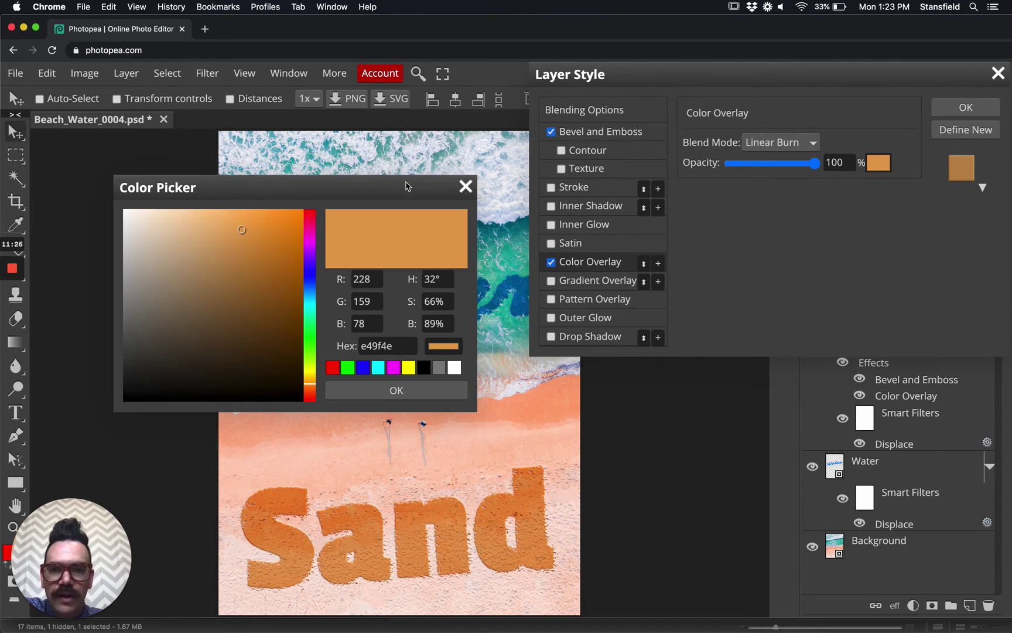
pyautogui.moveTo(385, 185); pyautogui.dragTo(334, 97)
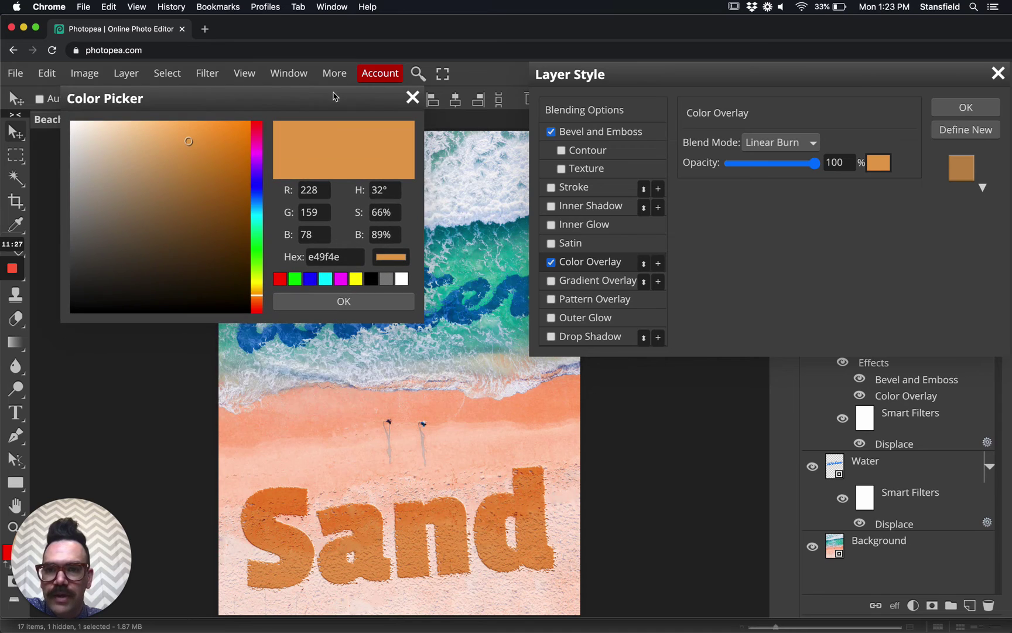
pyautogui.click(260, 156)
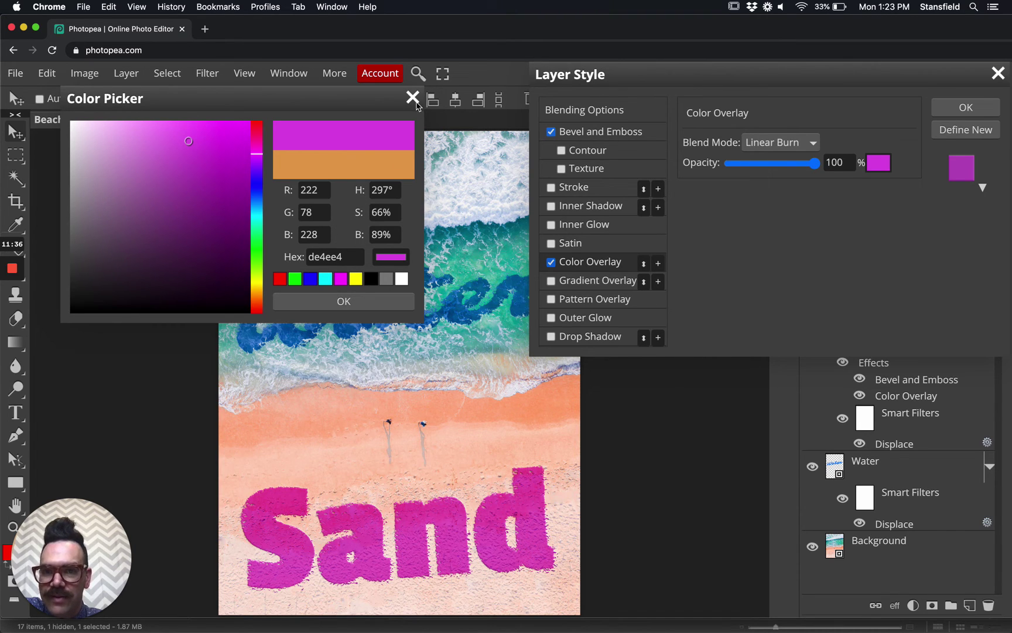
pyautogui.click(416, 102)
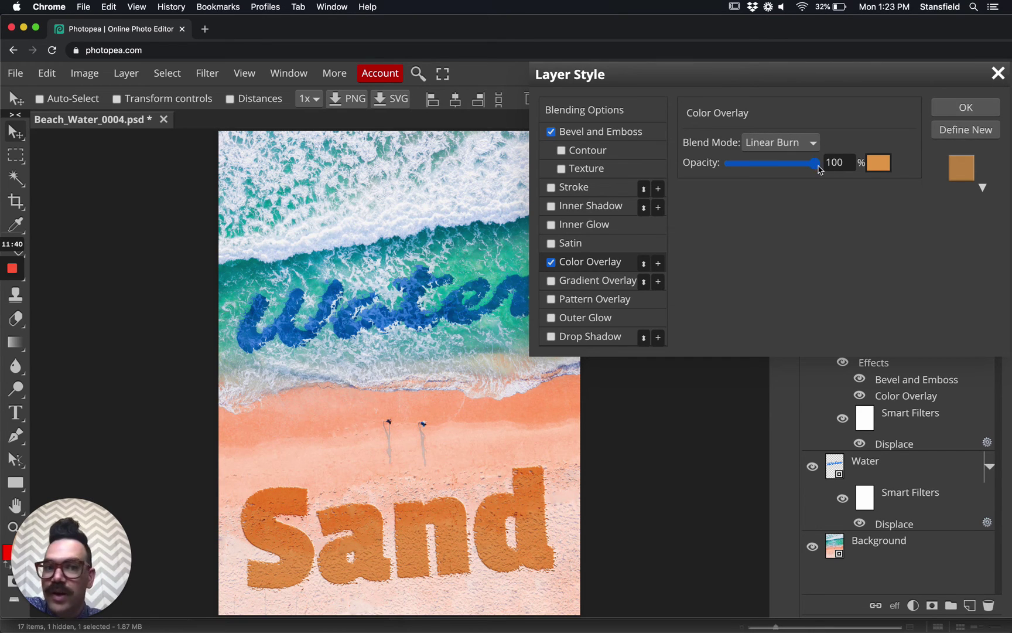
pyautogui.click(999, 73)
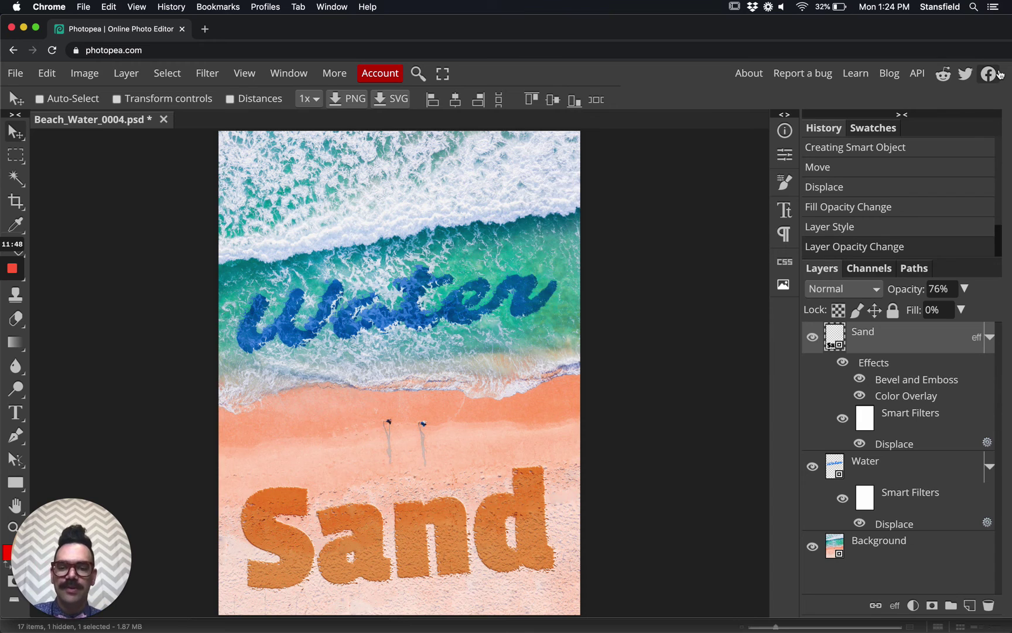